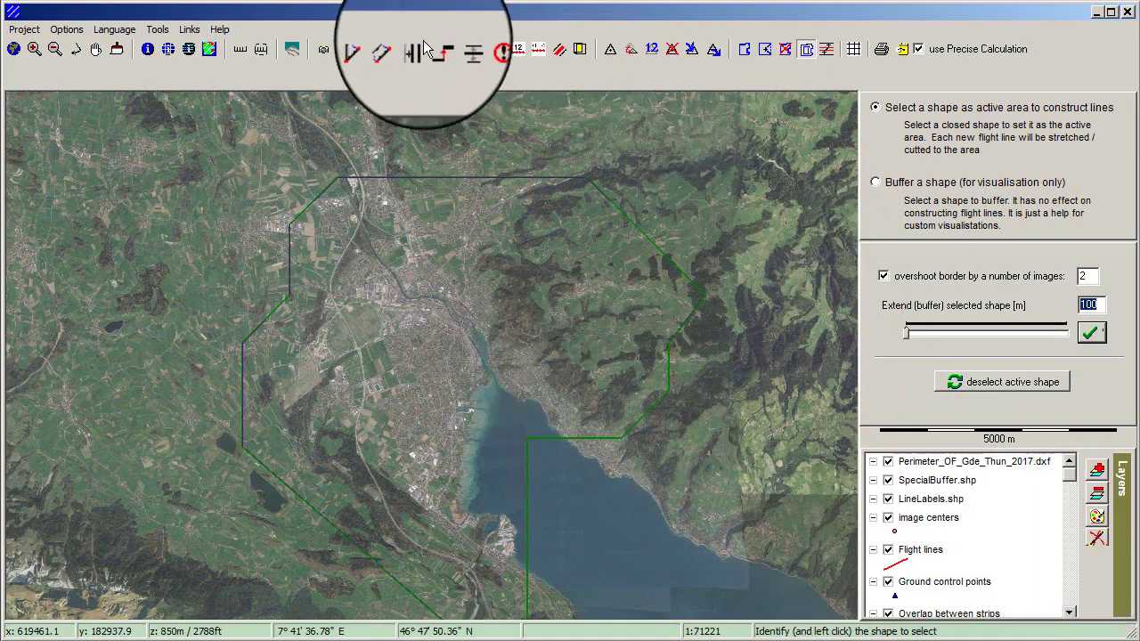
Draw a flight line at about 142° azimuth from the perimeter's northwest corner to the lake, rounding height to the next 1000 ft.
click(355, 51)
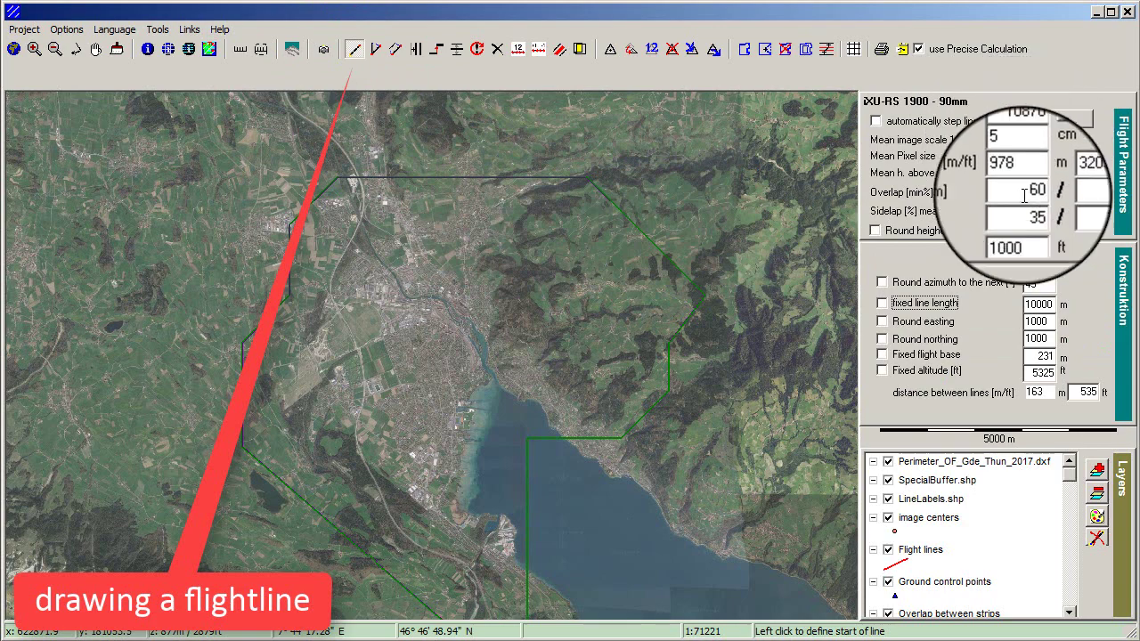
click(875, 230)
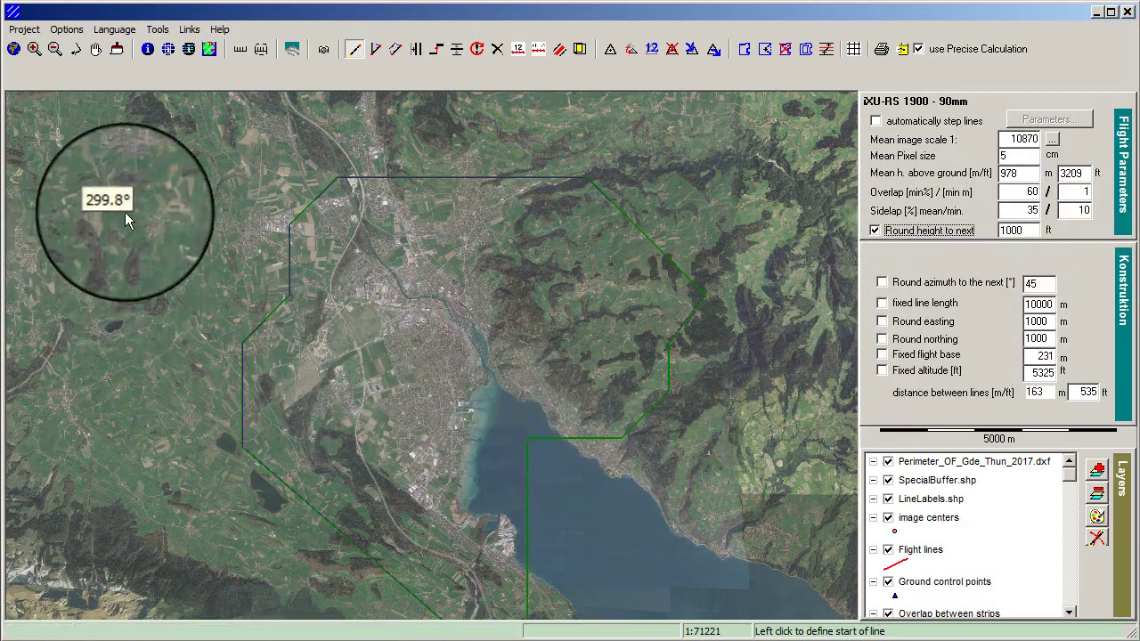
click(528, 438)
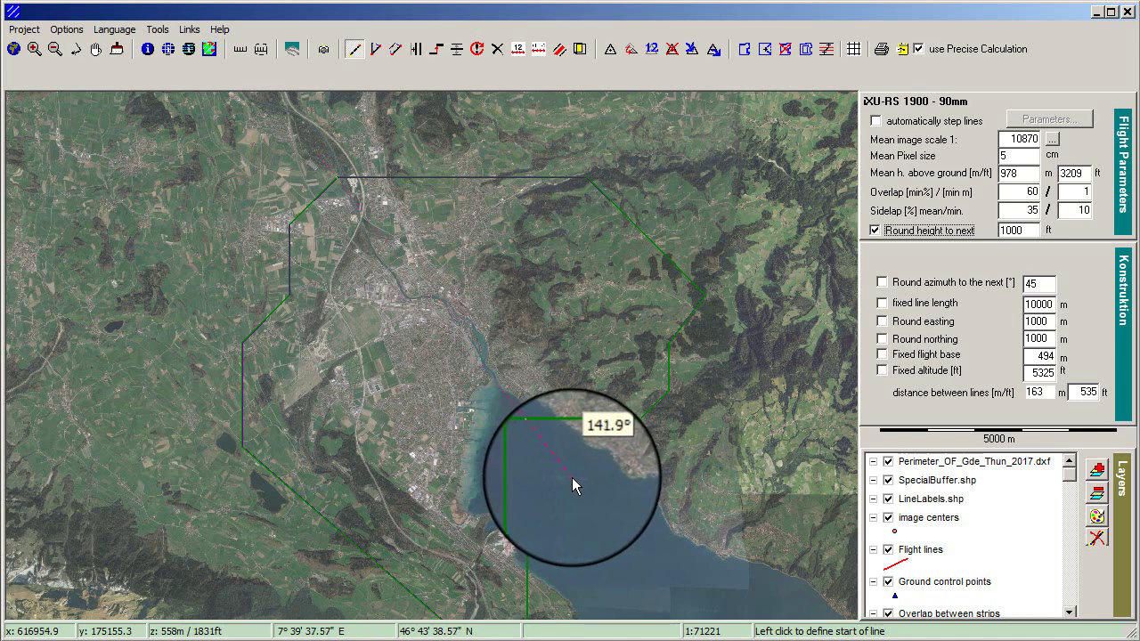
click(571, 477)
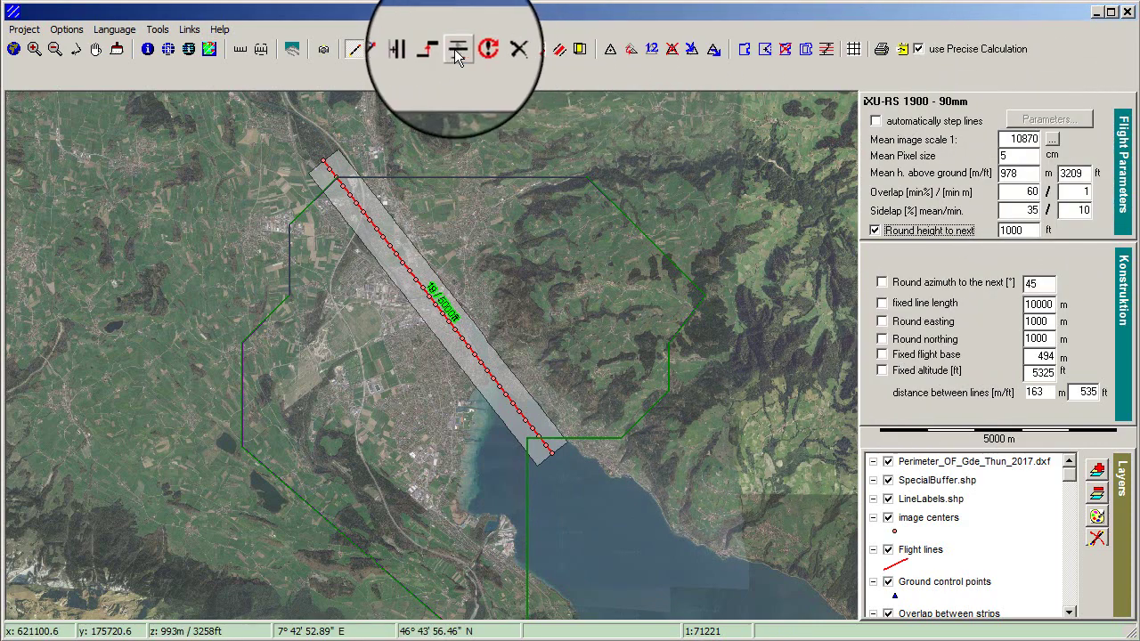
Fill the whole selected shape with parallel flight lines based on the drawn line and deselect the active area.
click(418, 51)
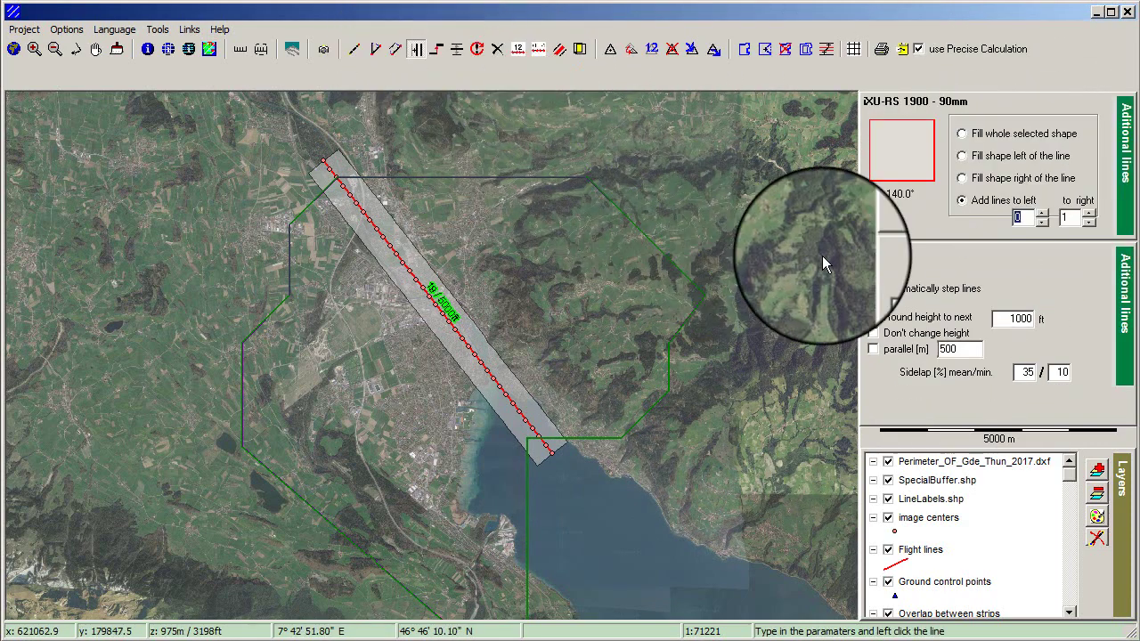
click(979, 133)
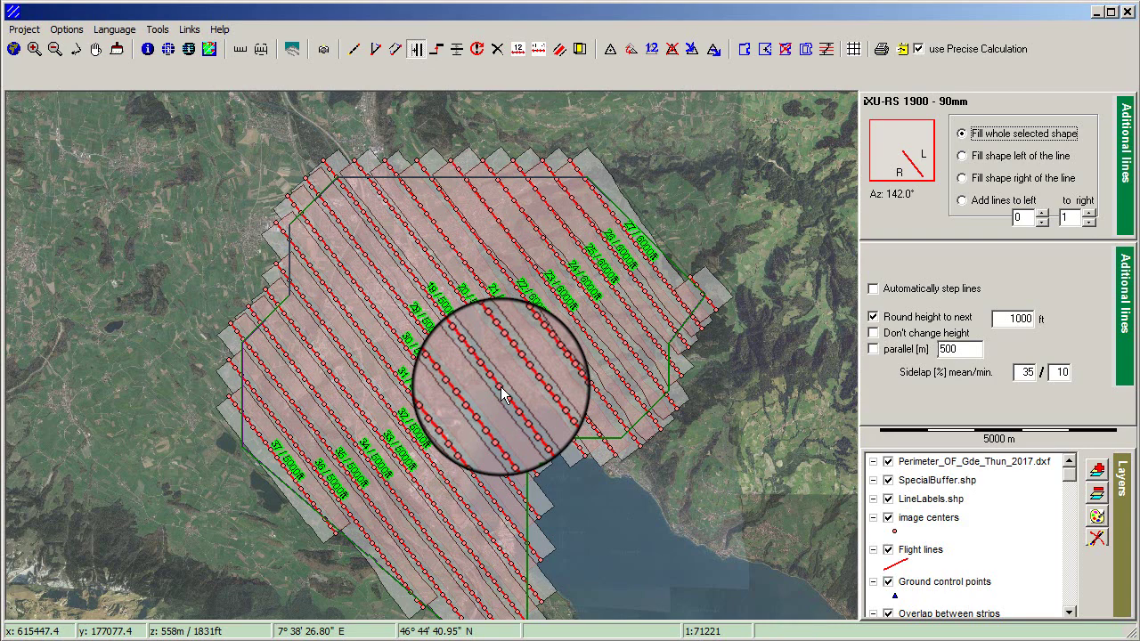
click(806, 52)
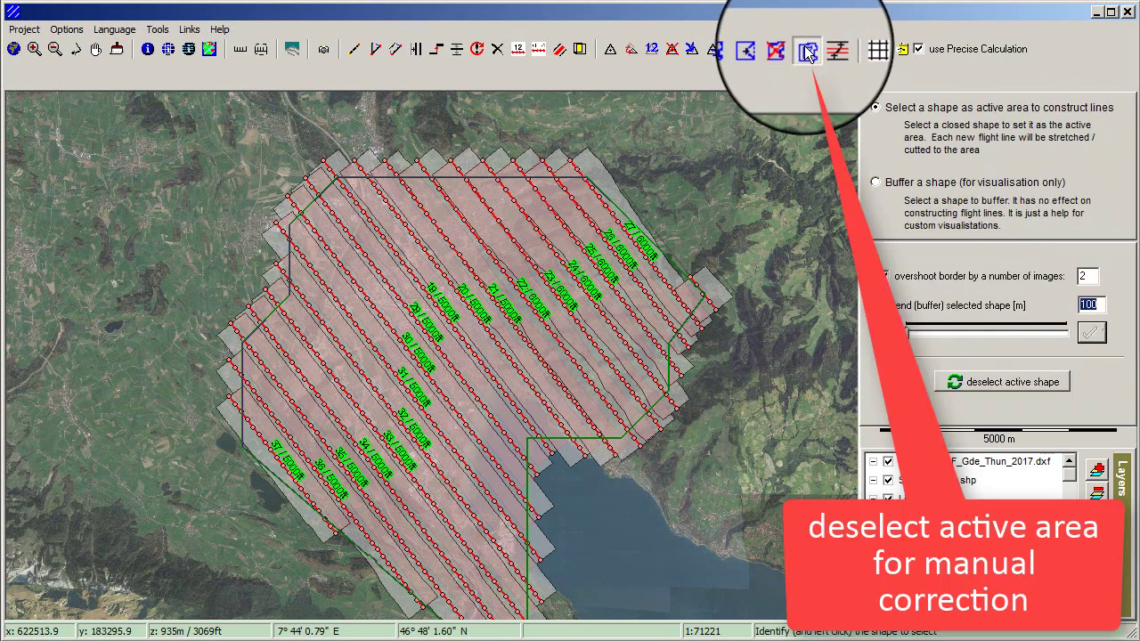
click(986, 383)
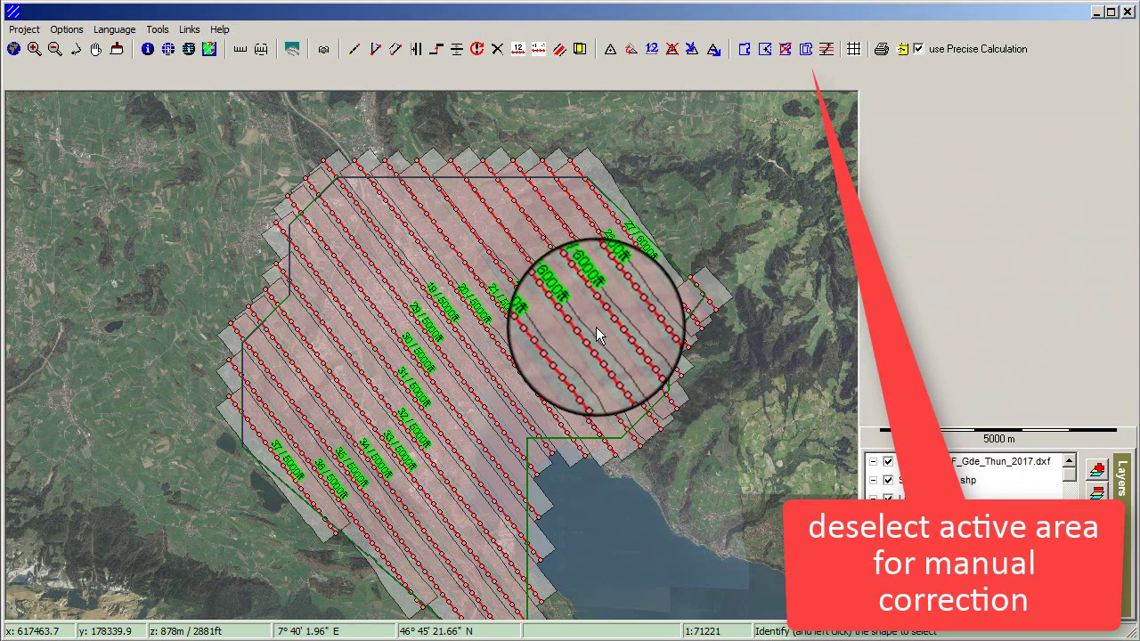
Extend the northwest end of flight line 28 and the southeast end of line 37, keeping height and azimuth unchanged.
click(375, 50)
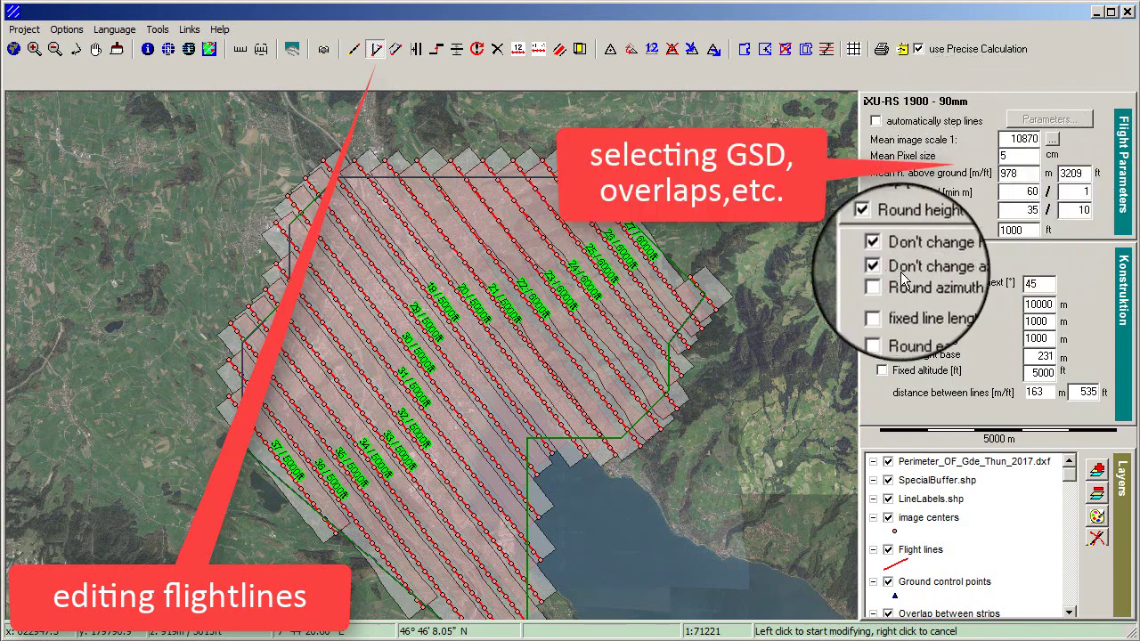
click(671, 240)
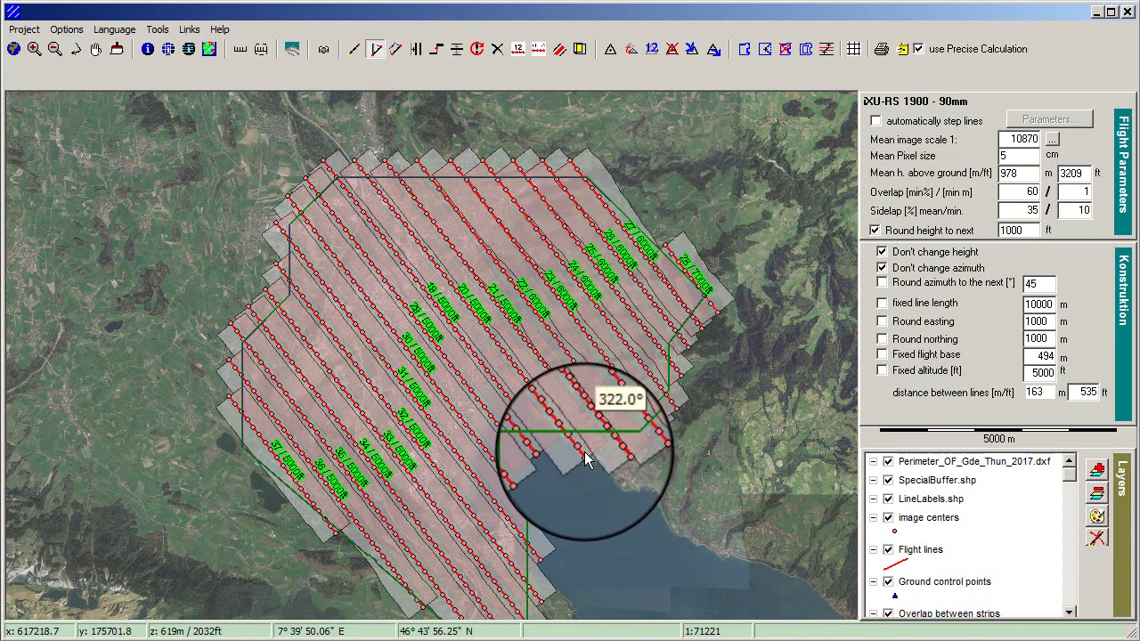
click(342, 545)
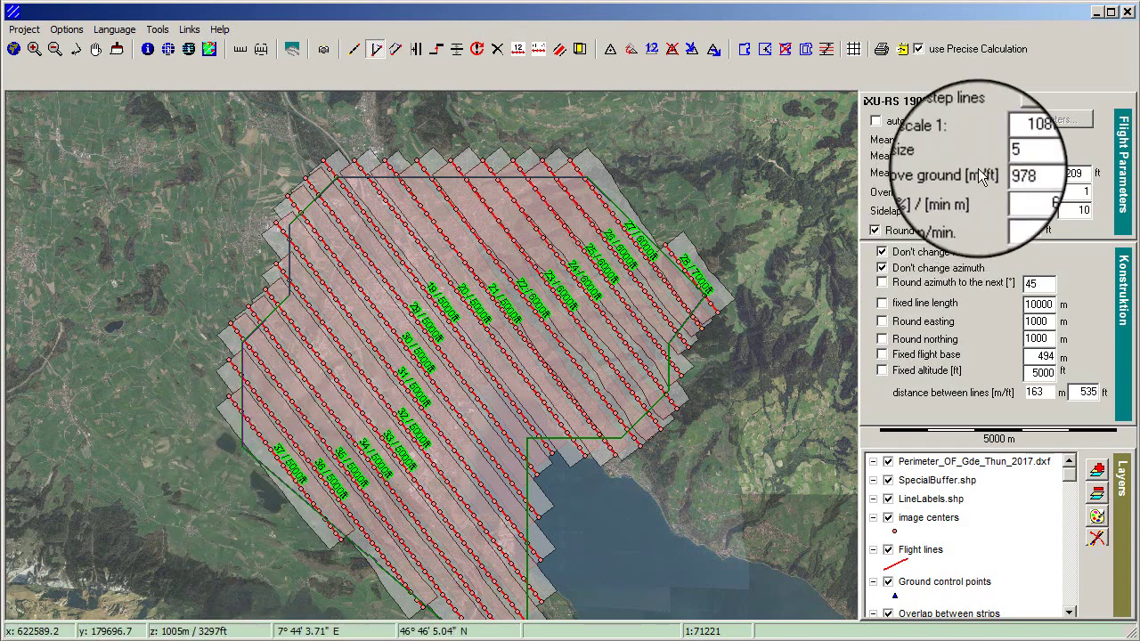
Add one parallel flight line southwest of line 37 and shorten it to cover only the perimeter's southwest corner.
click(417, 51)
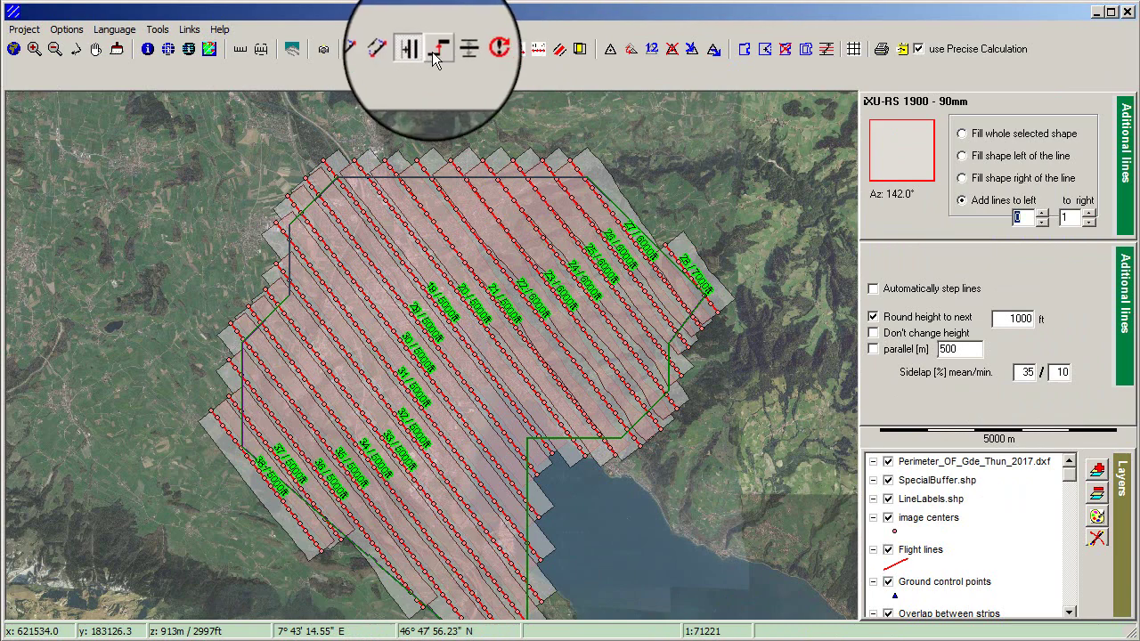
click(375, 49)
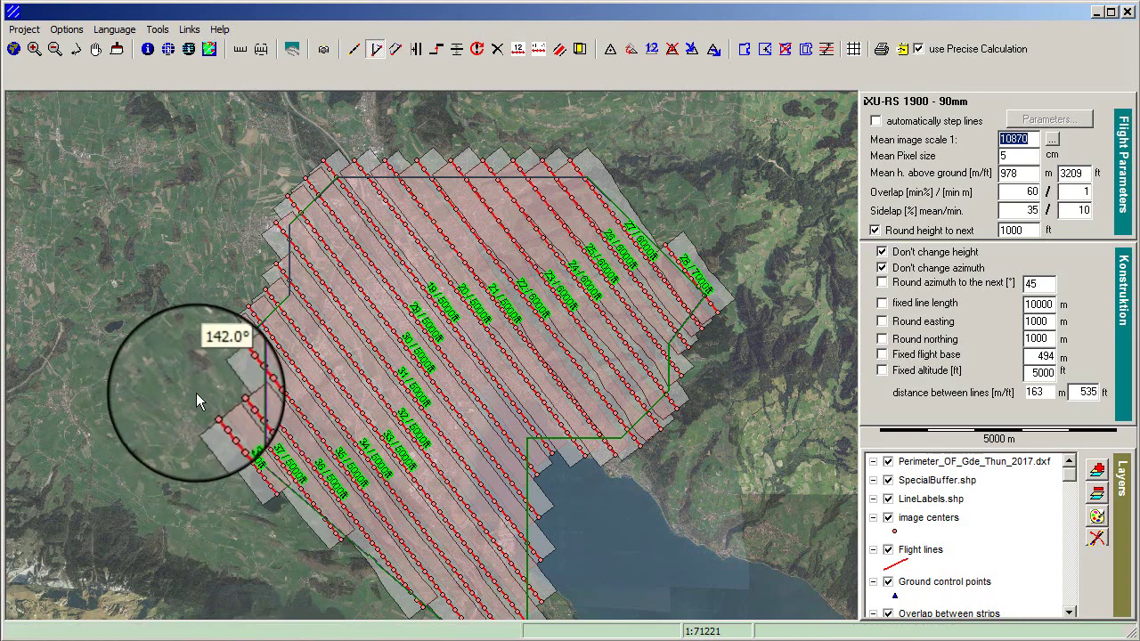
drag(214, 417, 223, 428)
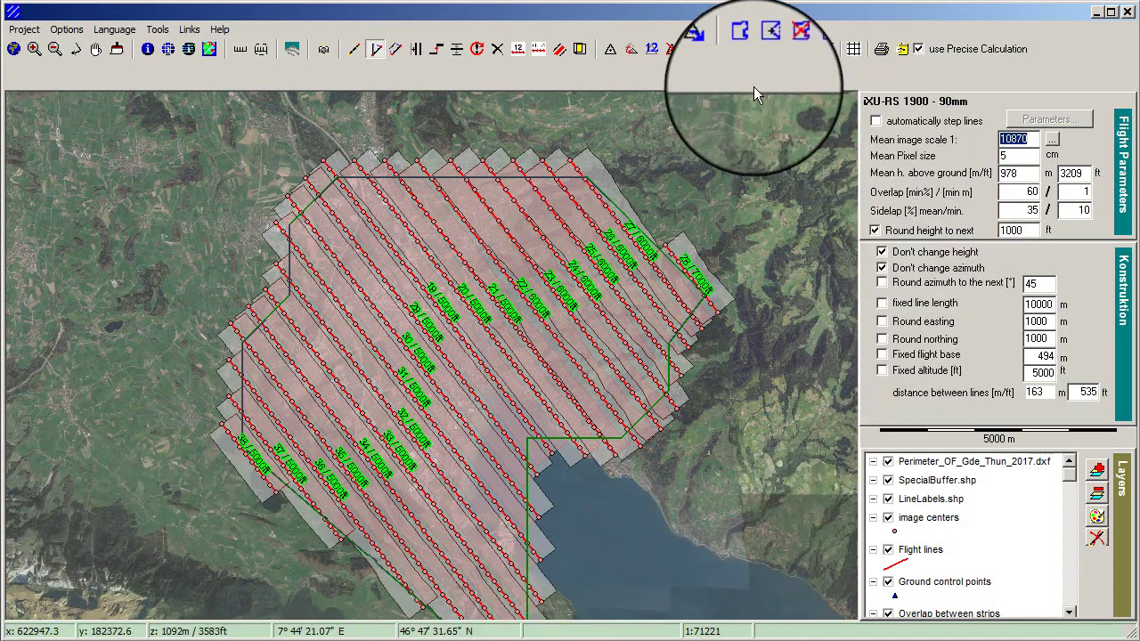
Renumber all flight lines semi-automatically starting at 1, with a touching line drawn from the northeast edge to the southwest edge.
click(519, 49)
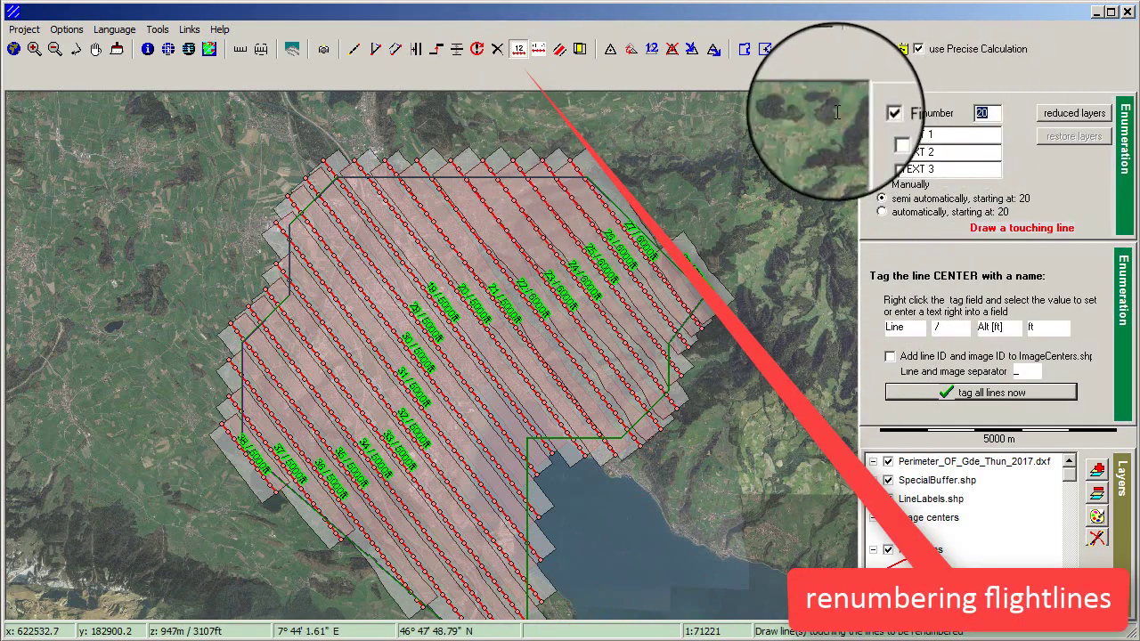
text(1)
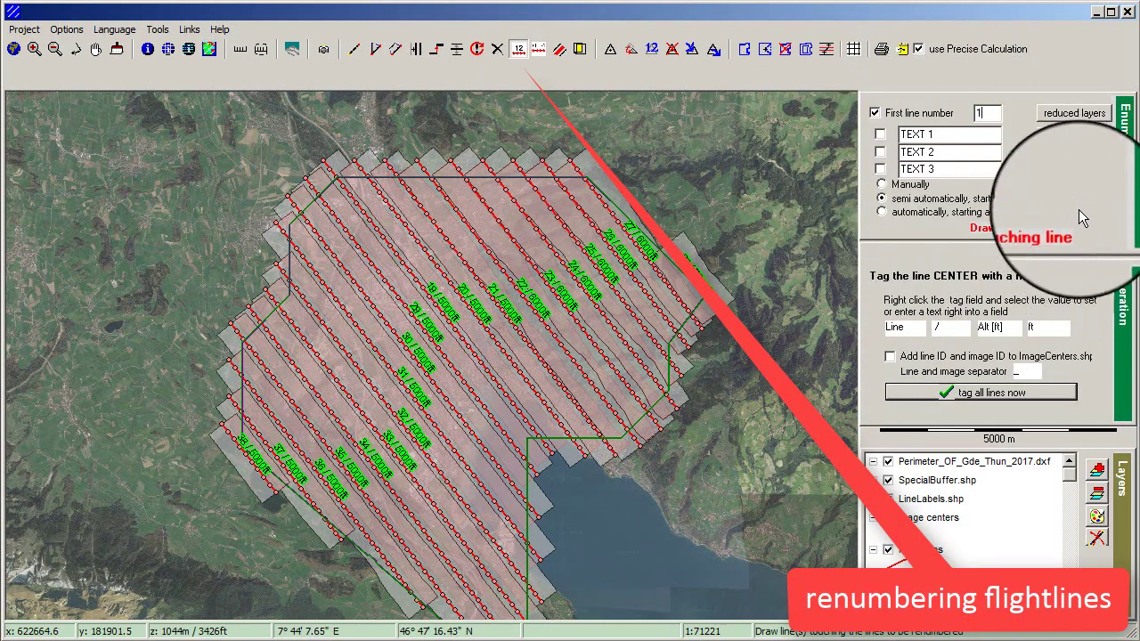
click(733, 264)
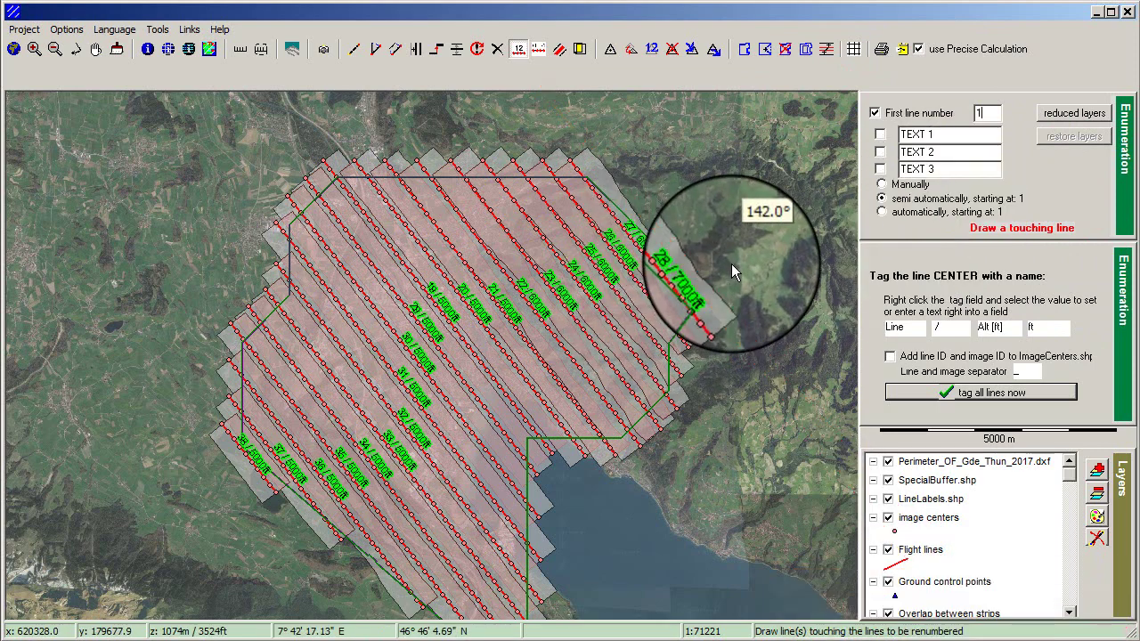
click(216, 500)
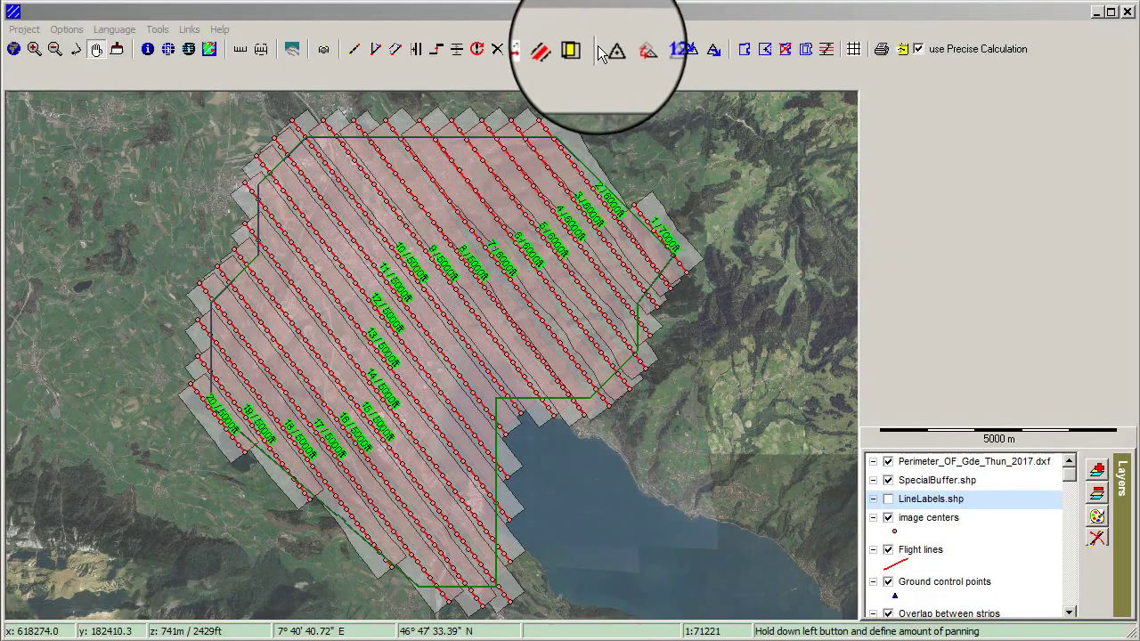
Place ground control points 1 to 6 from the perimeter's northeast corner down its east side to the southeast edge.
click(611, 52)
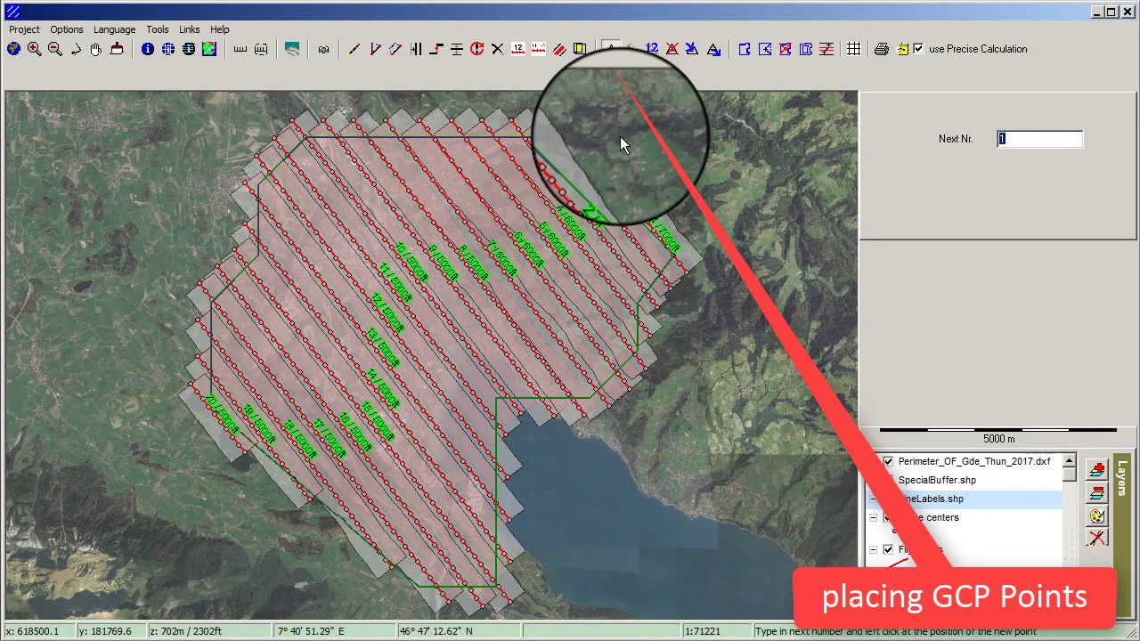
click(552, 149)
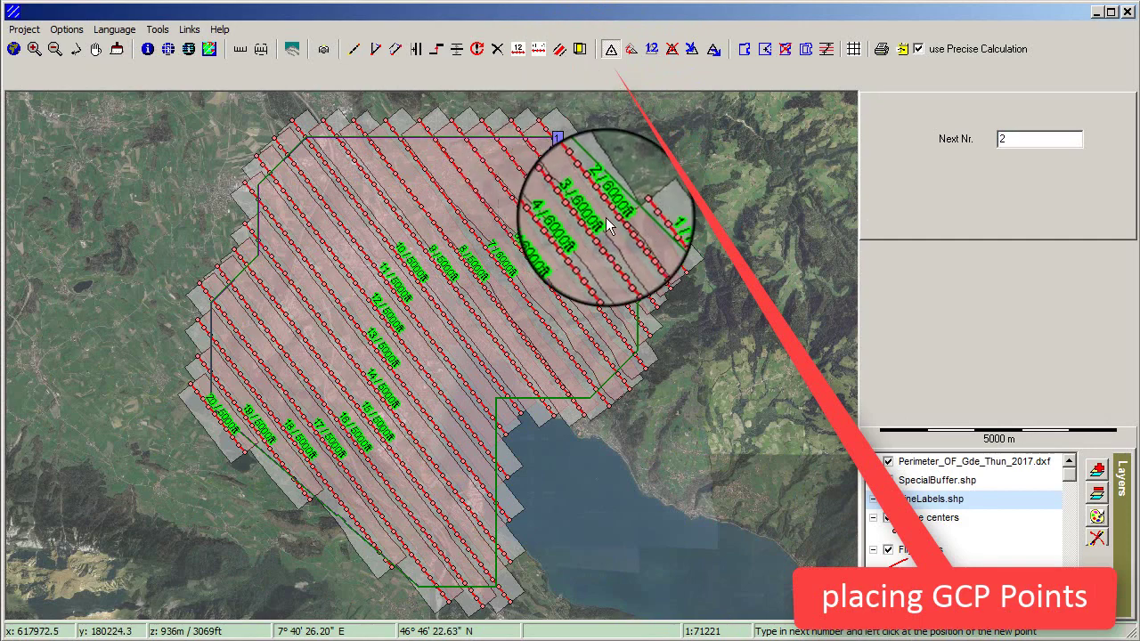
click(657, 251)
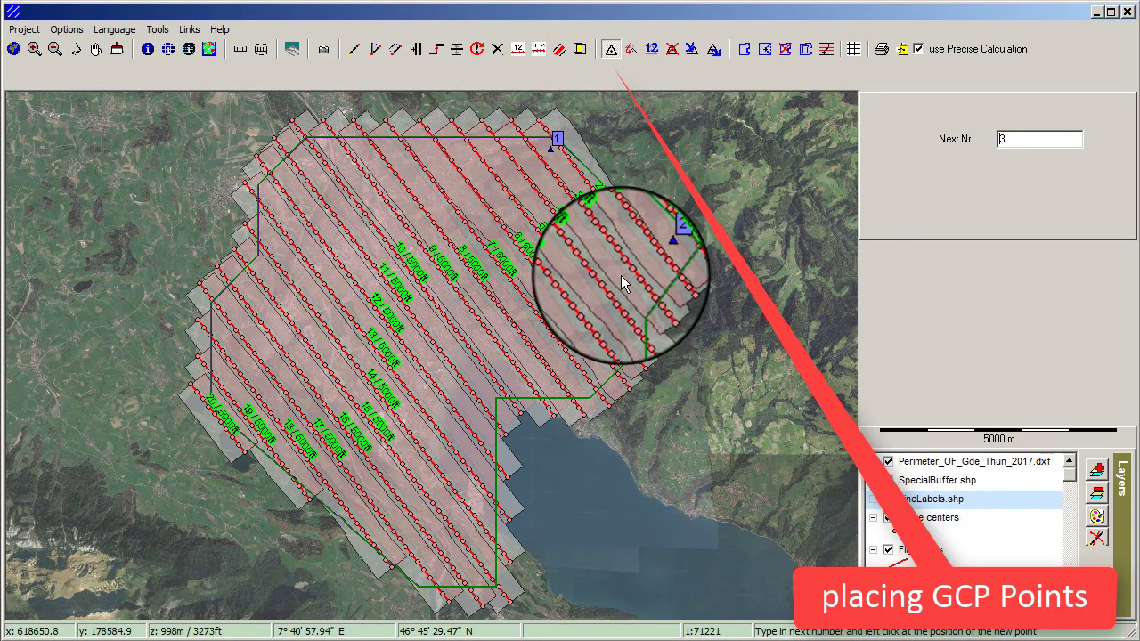
click(621, 283)
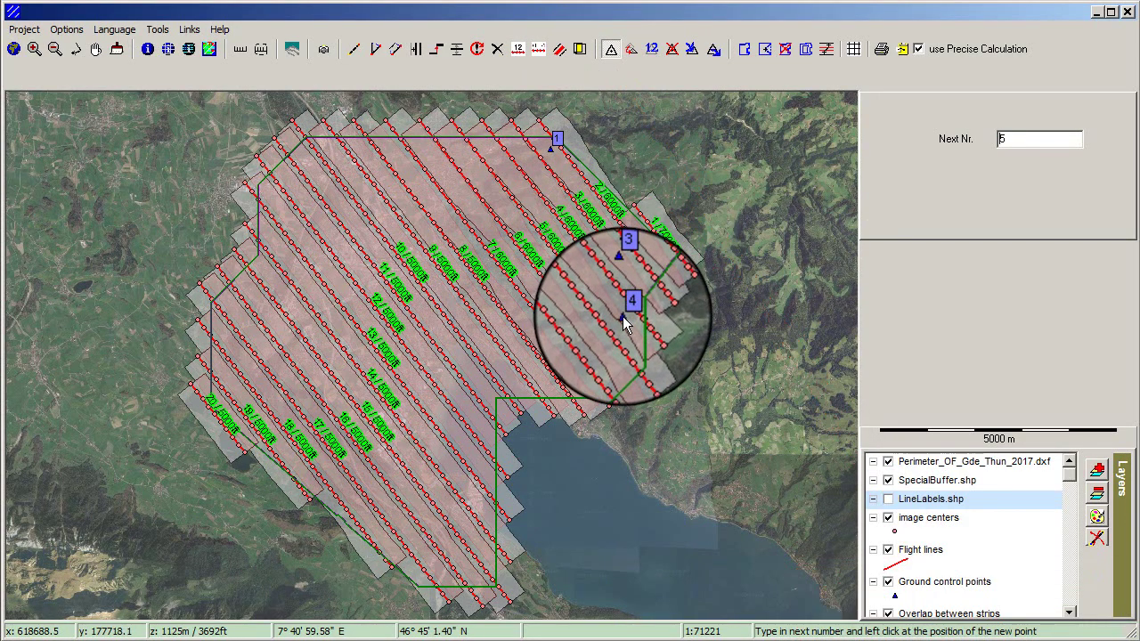
click(592, 353)
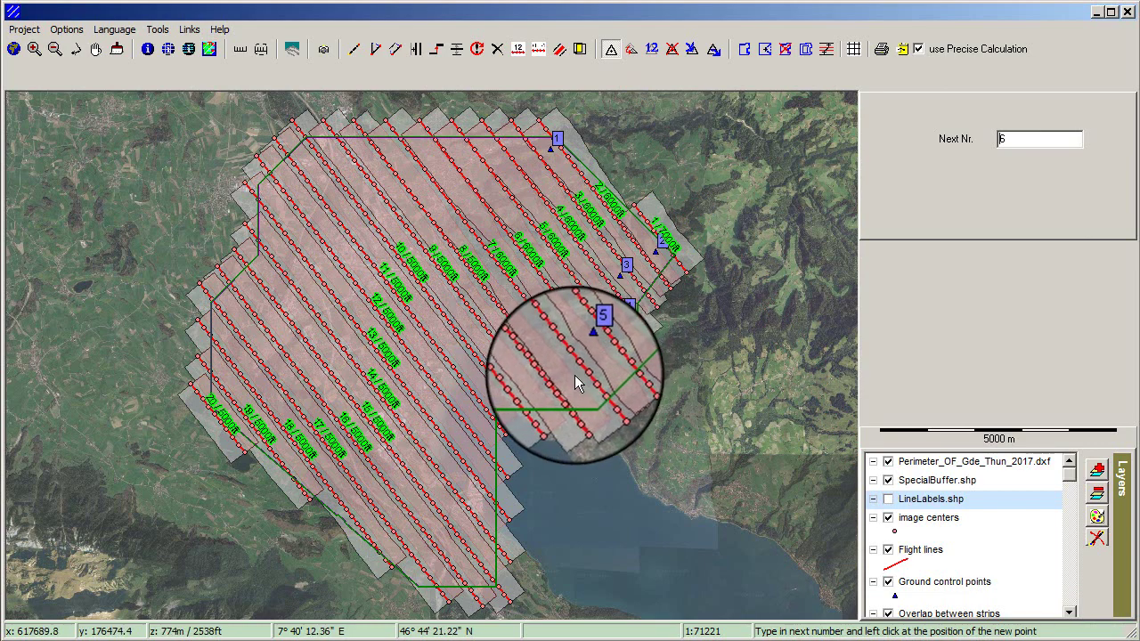
click(561, 365)
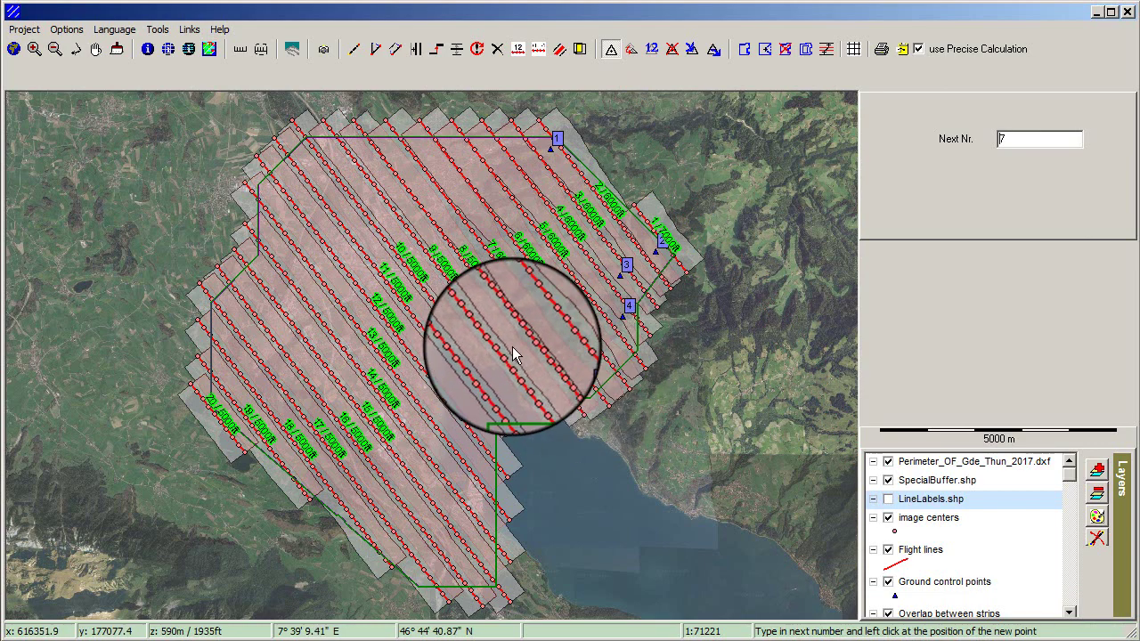
Place ground control points 7 to 13 across the perimeter's centre, down to its southern end and back up the southwest edge.
click(514, 355)
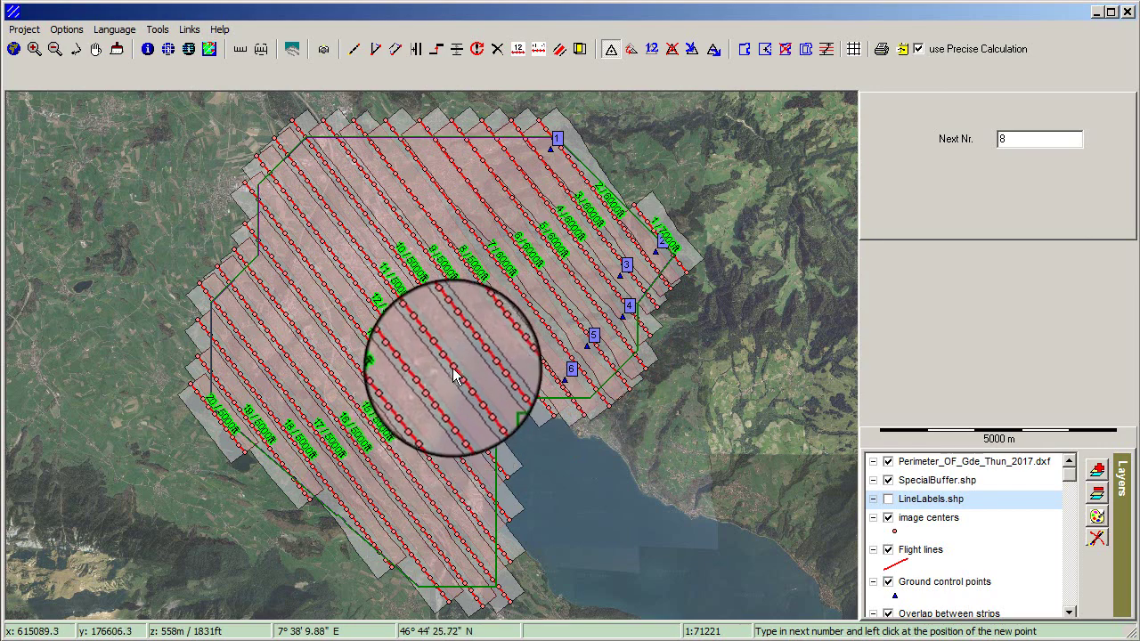
click(440, 365)
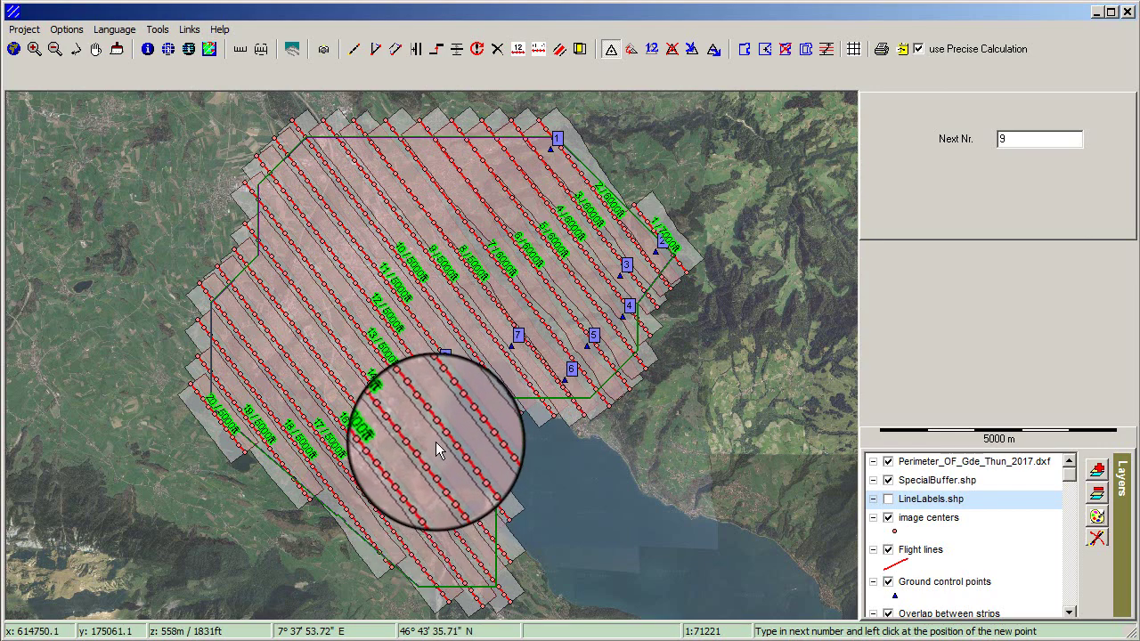
click(428, 512)
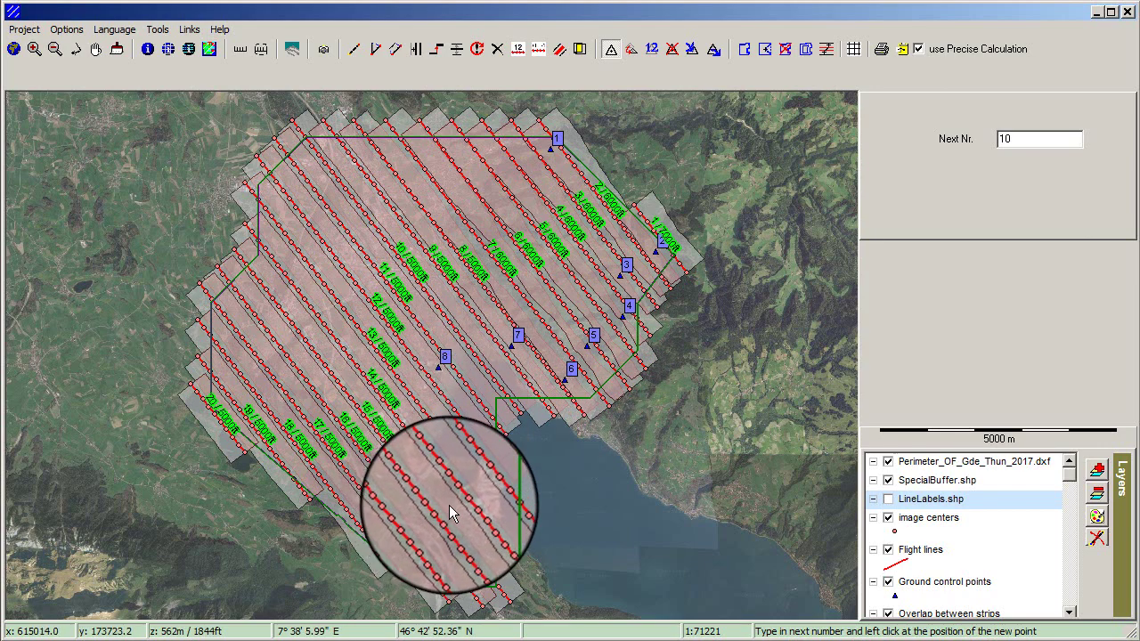
click(466, 485)
click(423, 544)
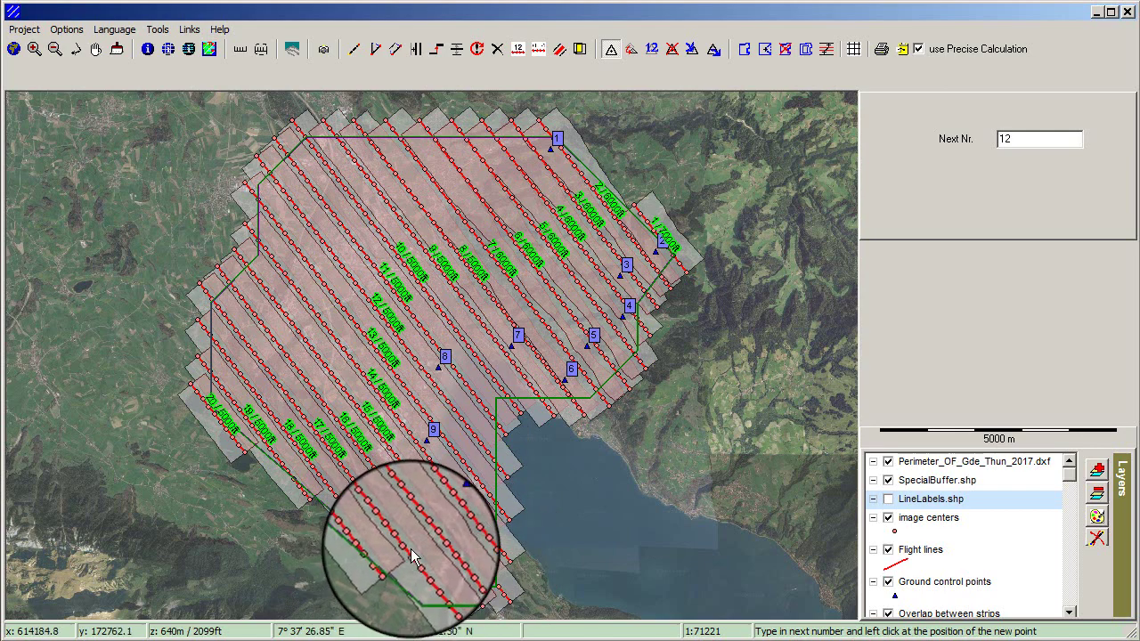
click(413, 544)
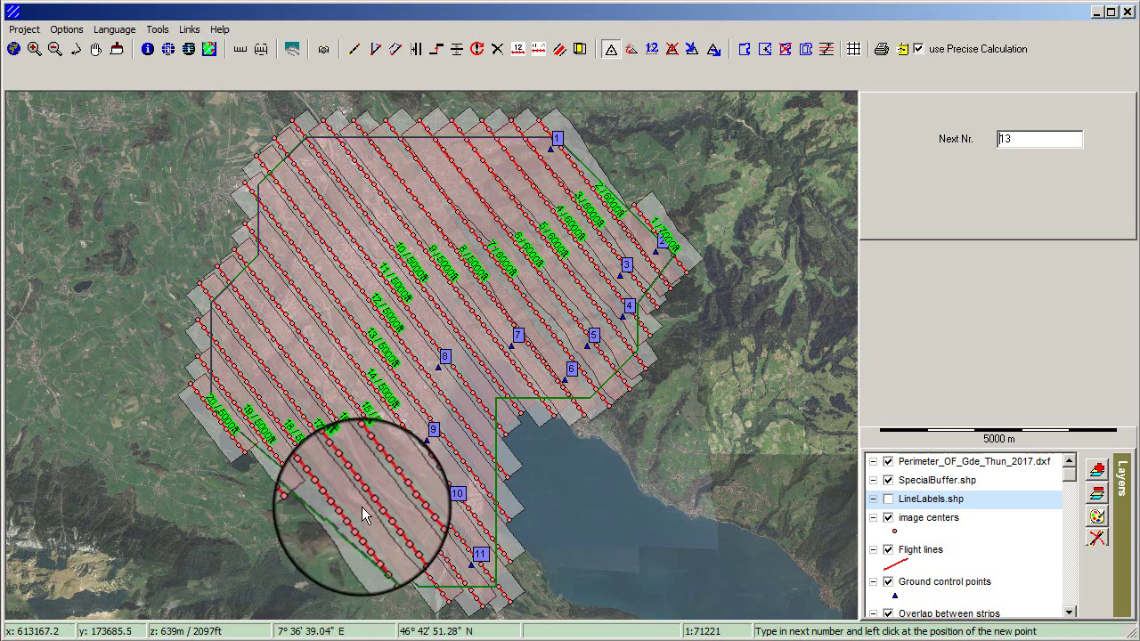
click(332, 484)
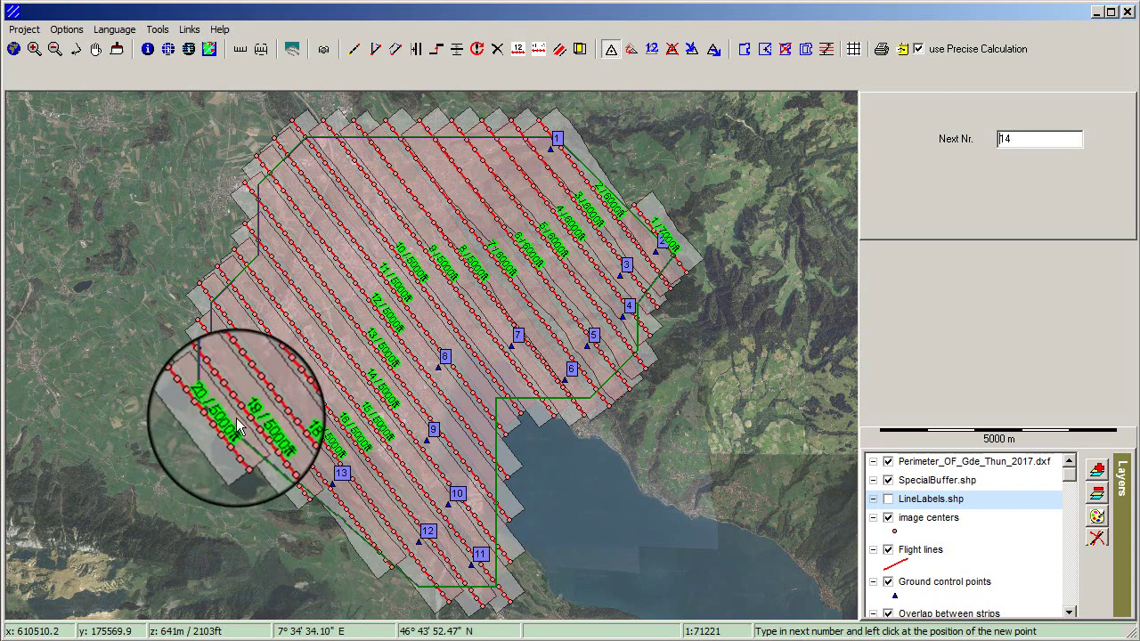
Place ground control points 14 to 22 up the perimeter's west side and along its north edge towards point 1.
click(230, 353)
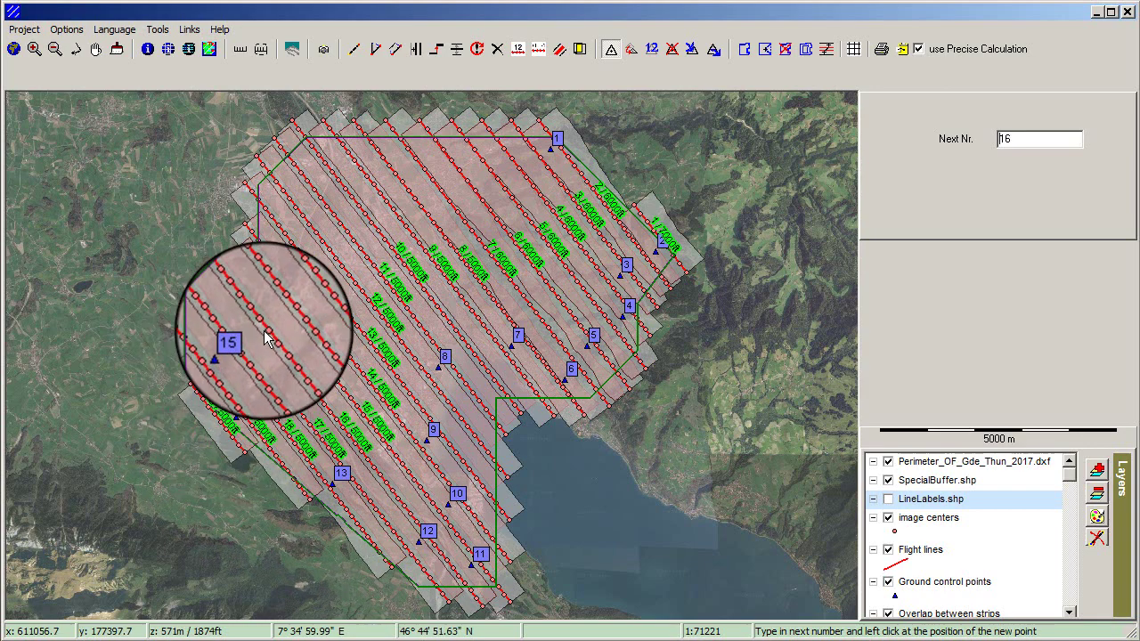
click(286, 327)
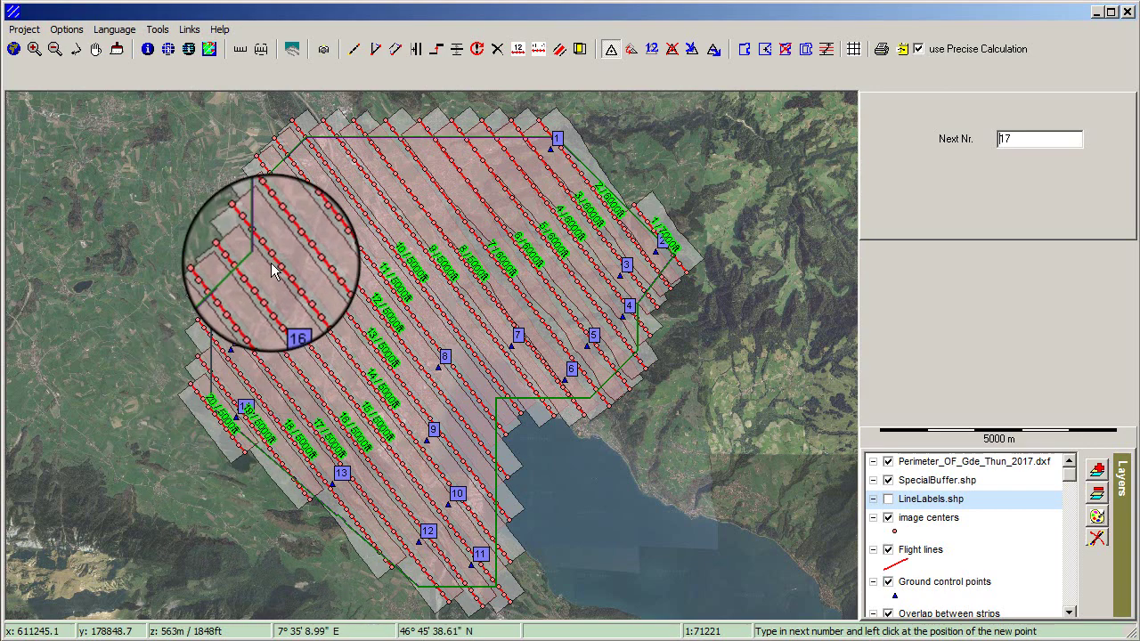
click(256, 283)
click(309, 213)
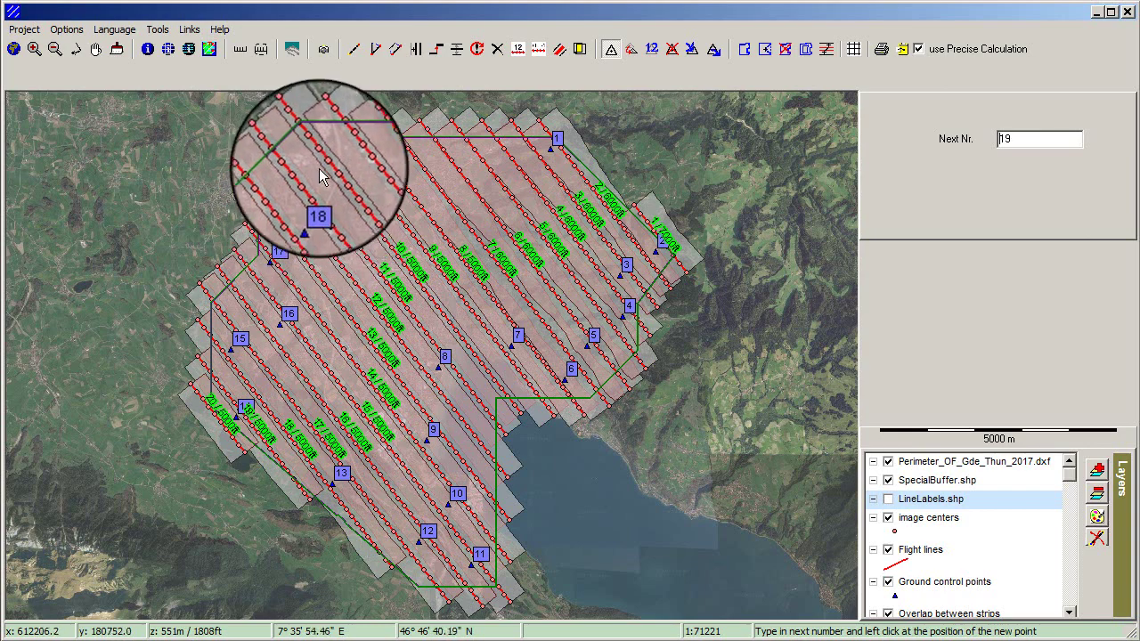
click(338, 155)
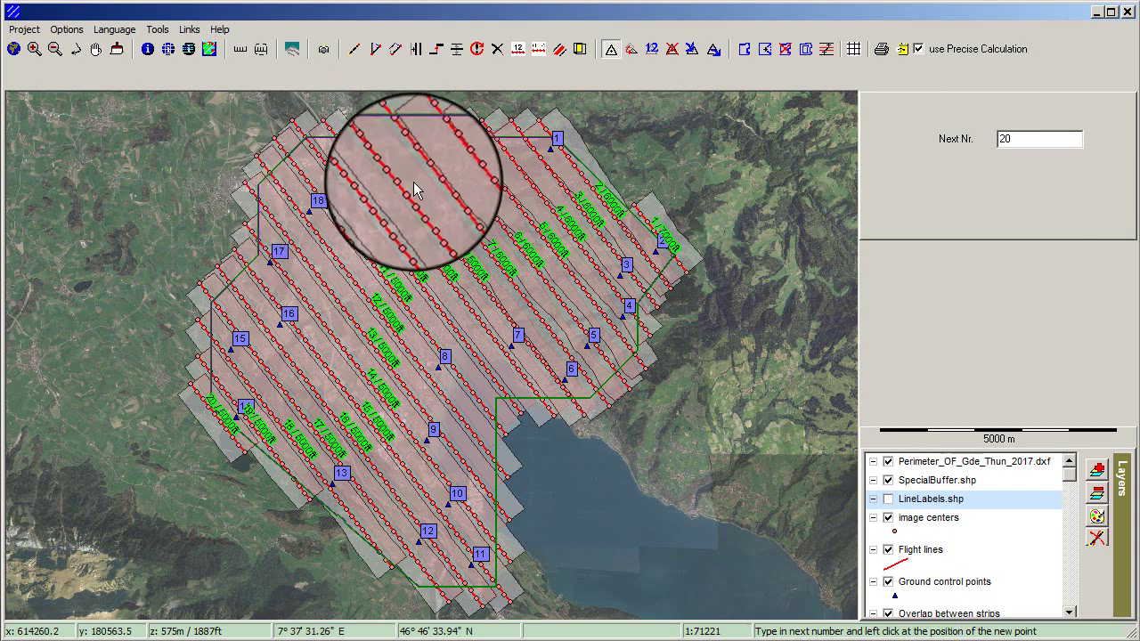
click(413, 183)
click(472, 153)
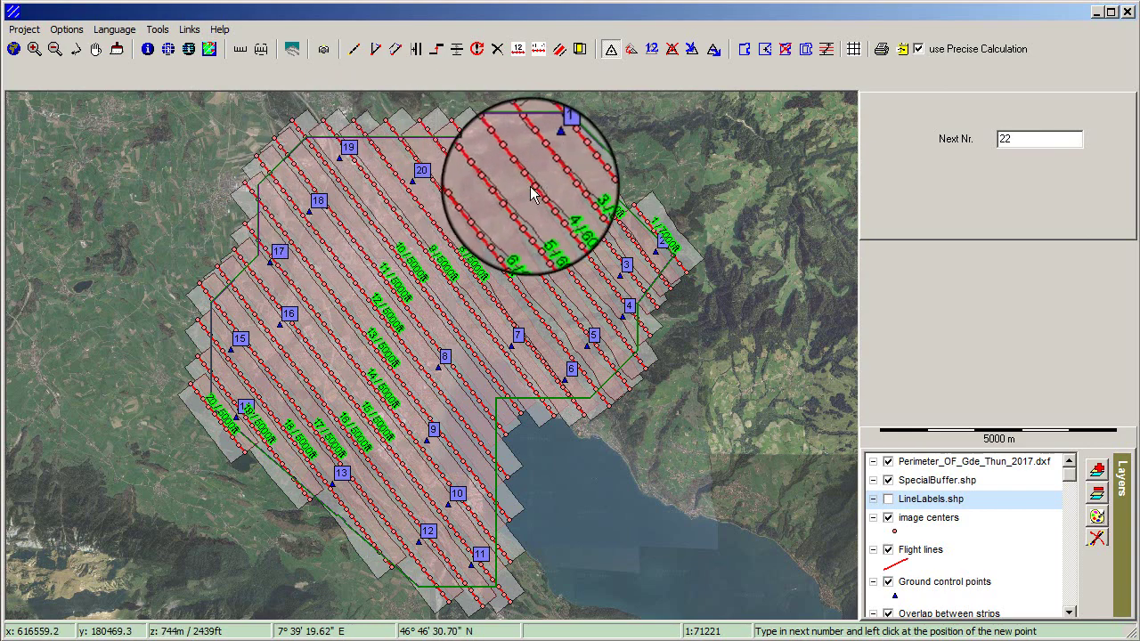
click(535, 192)
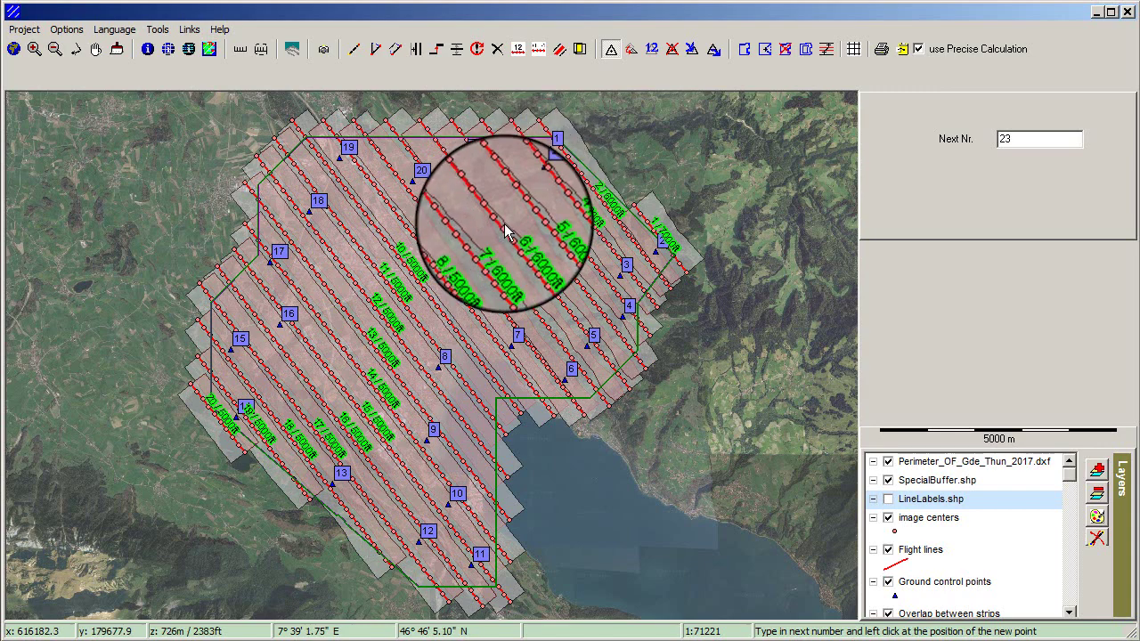
Place ground control points 23 to 26 in the perimeter's interior, running from the northeast to the southwest.
click(560, 233)
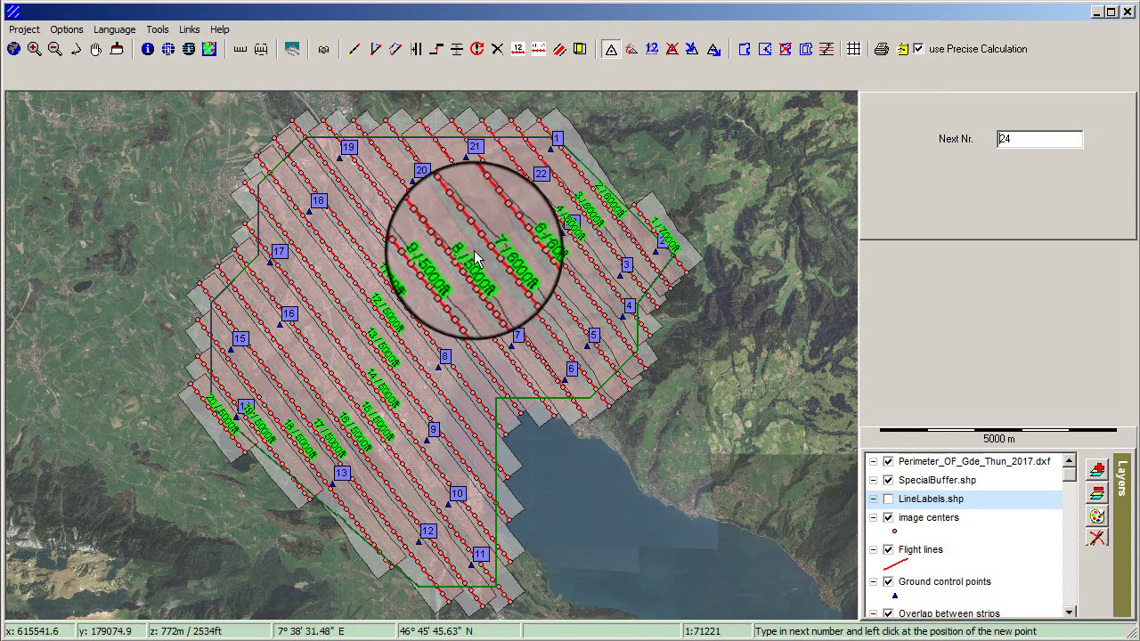
click(468, 250)
click(371, 277)
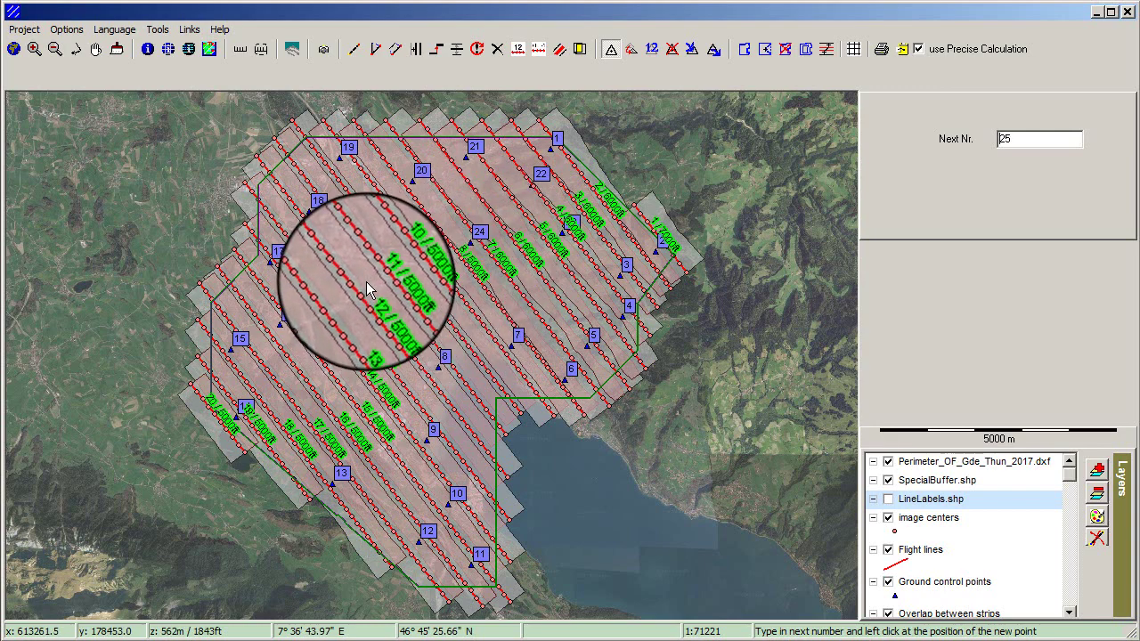
click(345, 370)
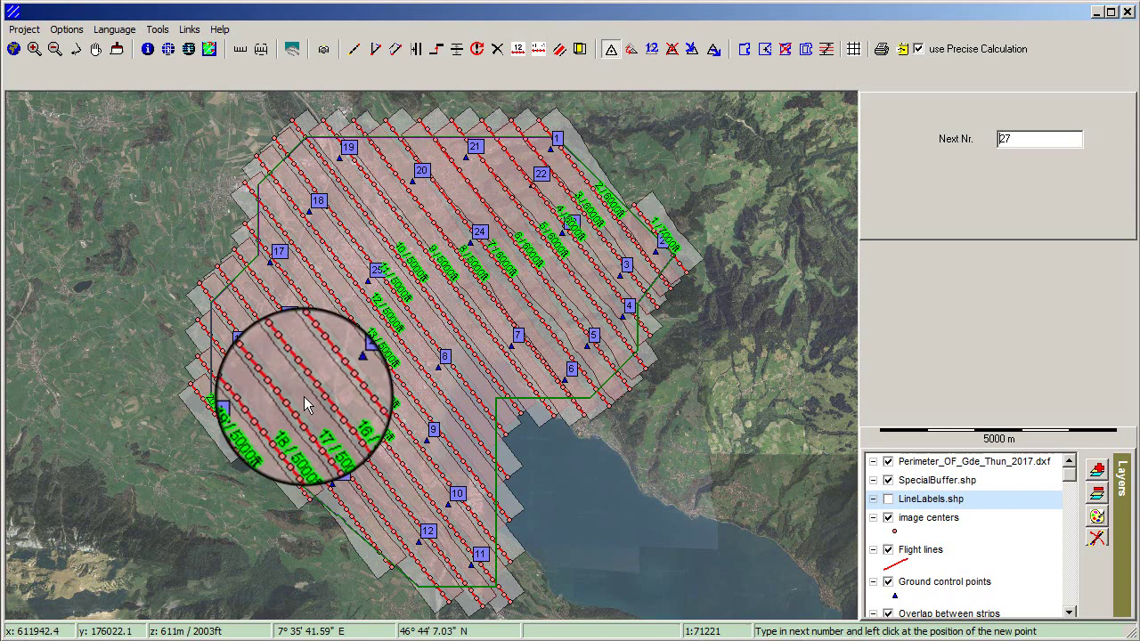
Move ground control point 2 west, above point 3, and shift point 10 slightly northeast.
click(629, 50)
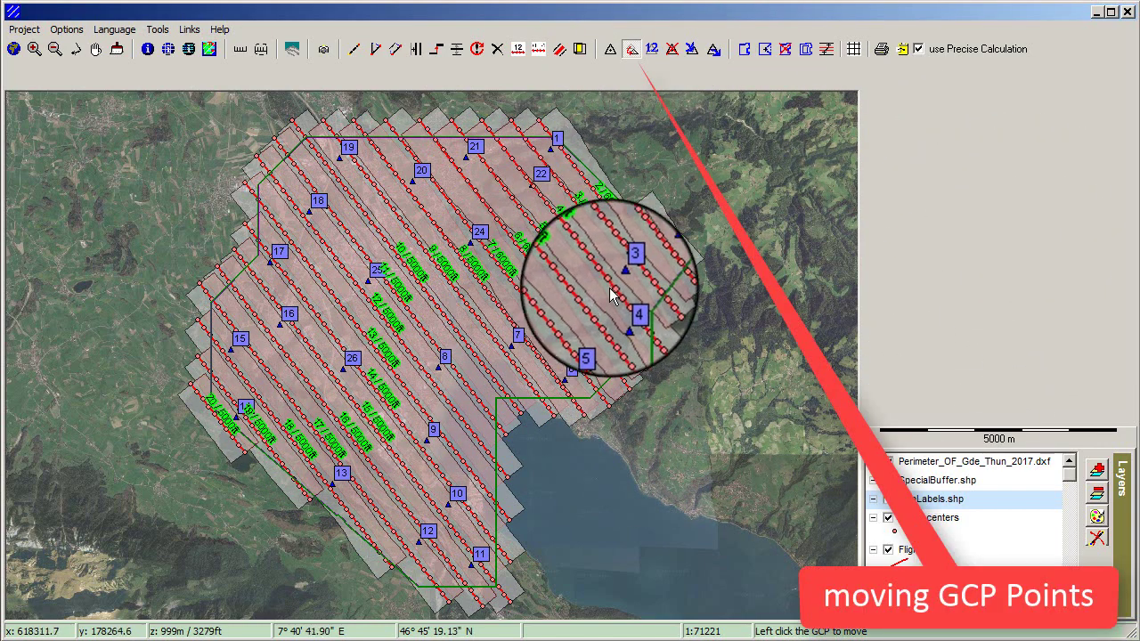
click(655, 252)
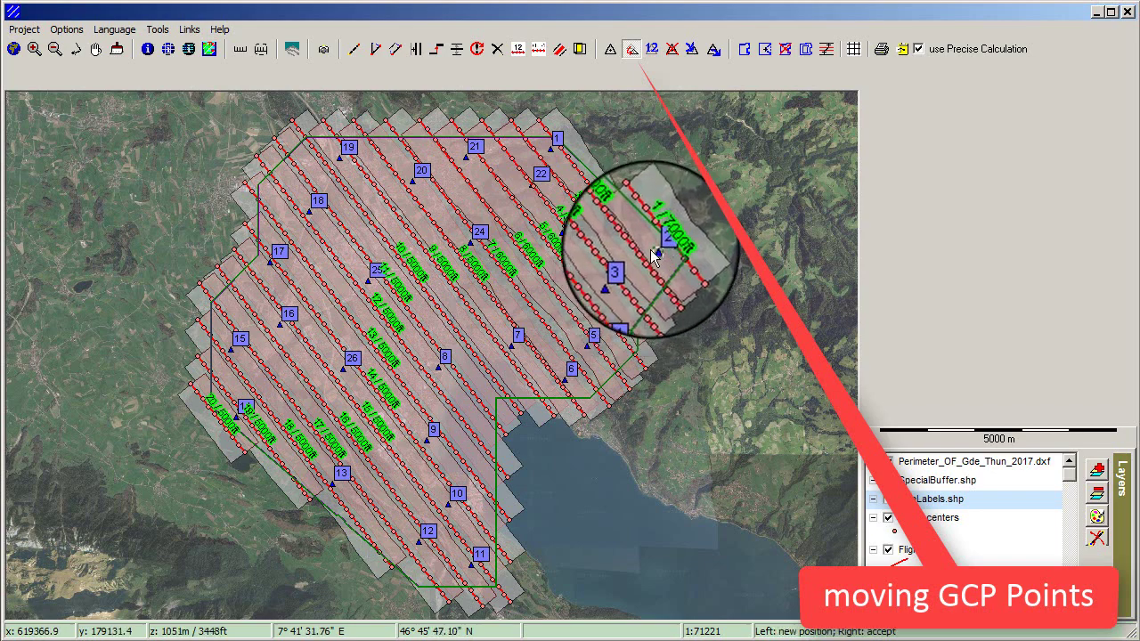
click(647, 249)
click(643, 250)
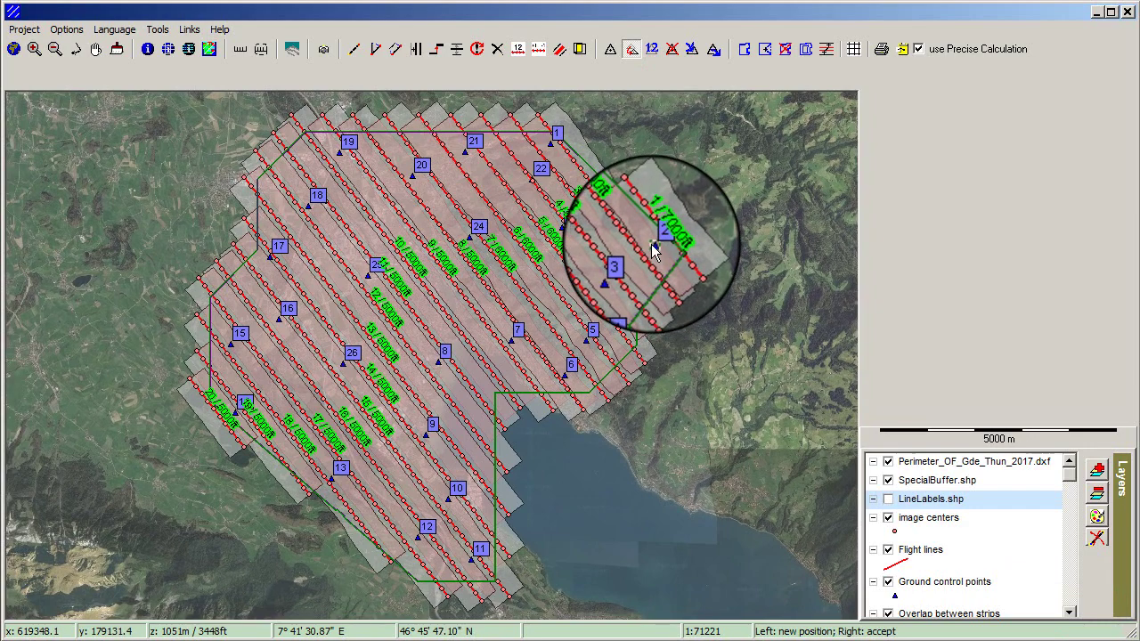
click(650, 246)
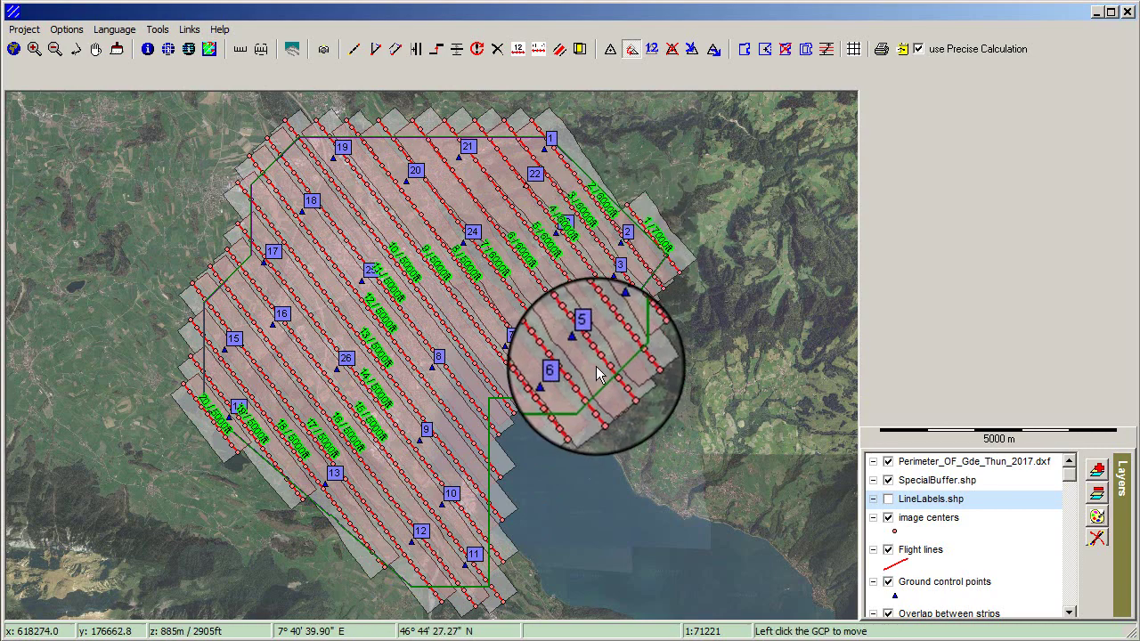
click(445, 504)
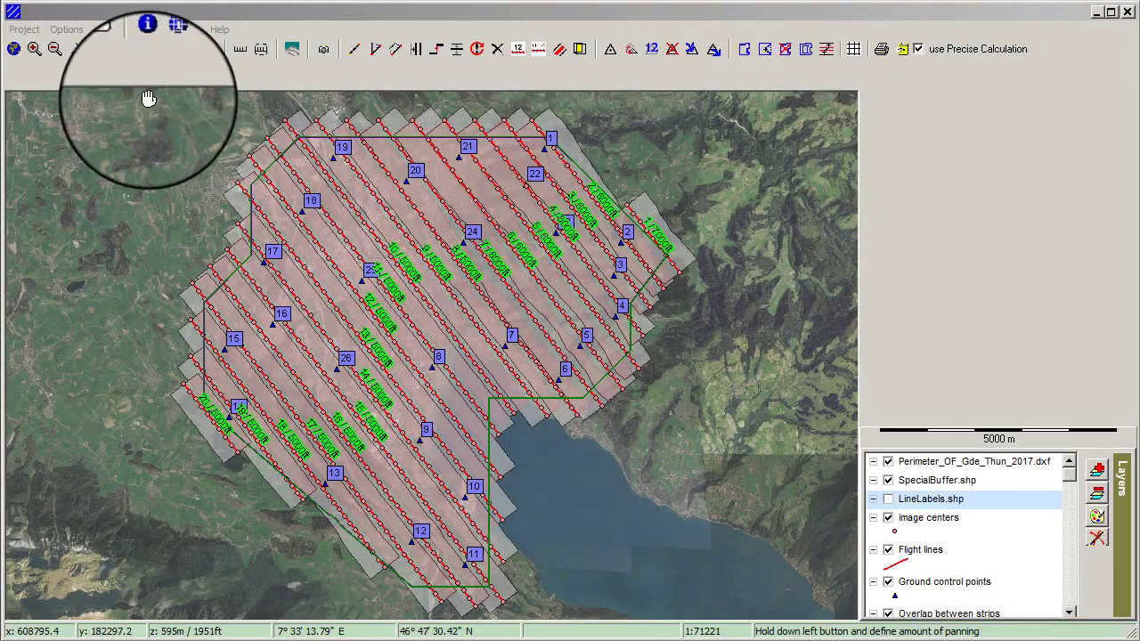
Start a quality control map and choose Ground Sample Distance as its color scheme.
click(209, 49)
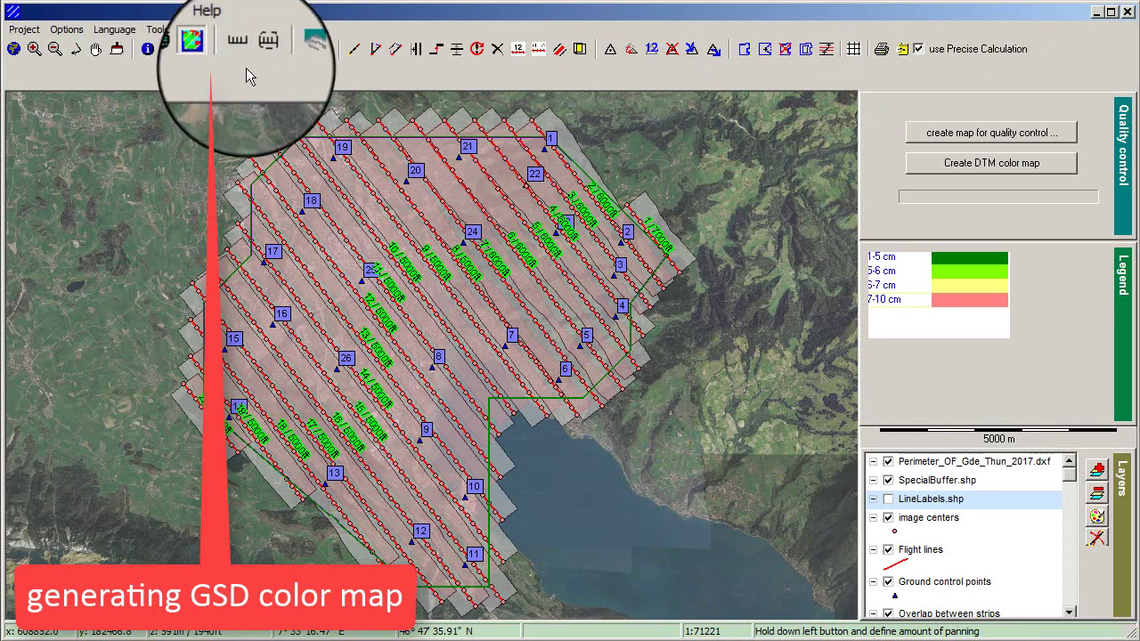
click(962, 135)
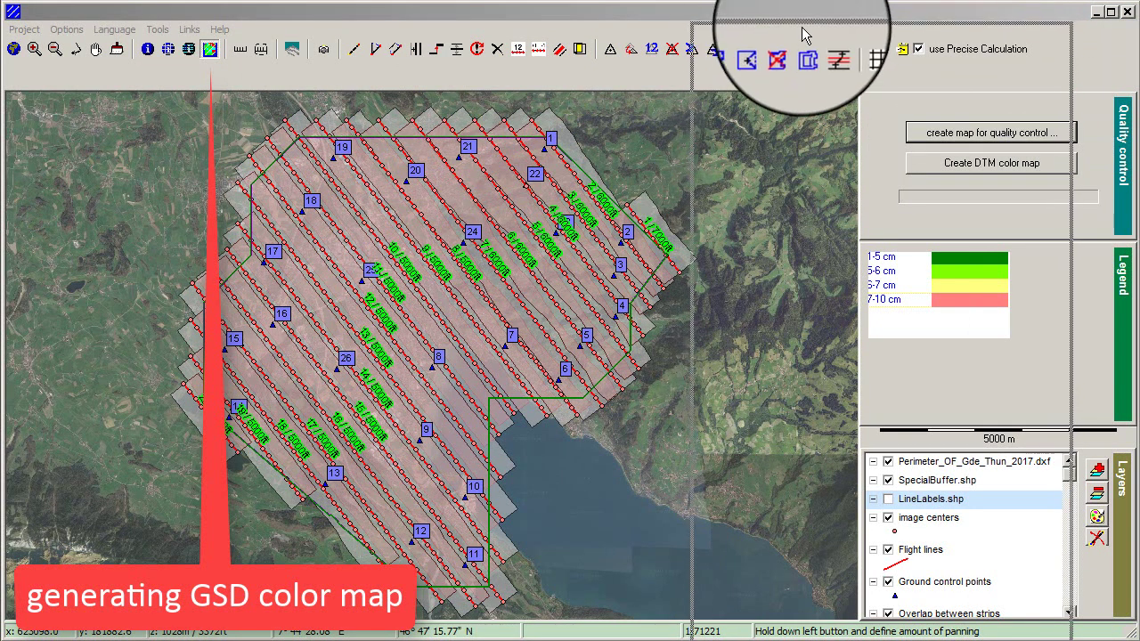
click(798, 50)
click(771, 91)
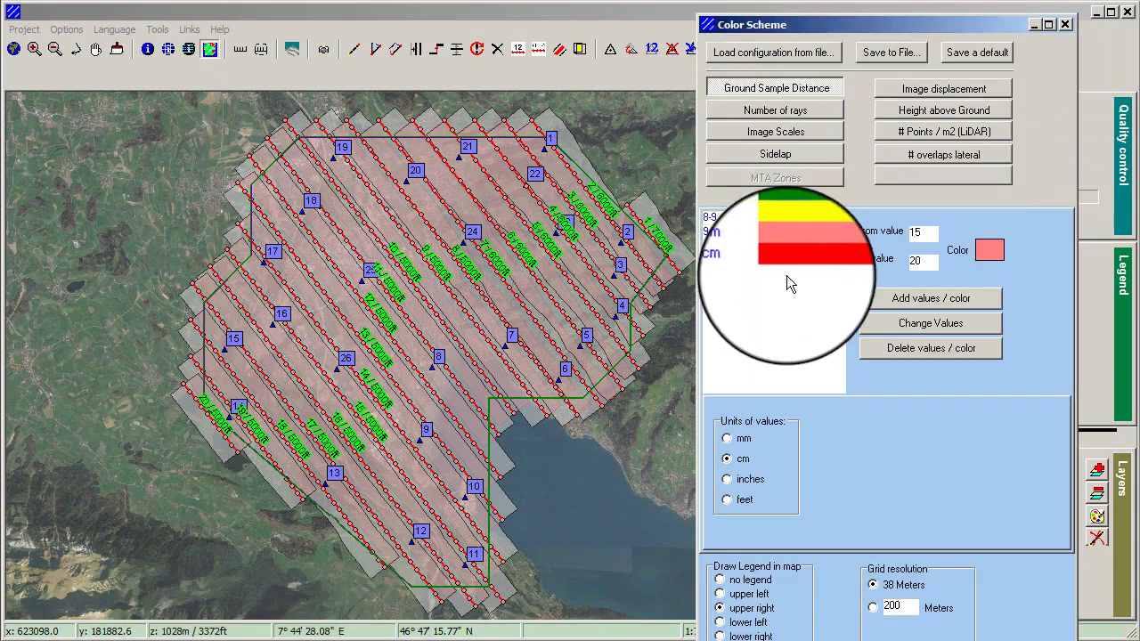
Change the green ground sample distance class to a range of 1 to 5 cm.
click(823, 217)
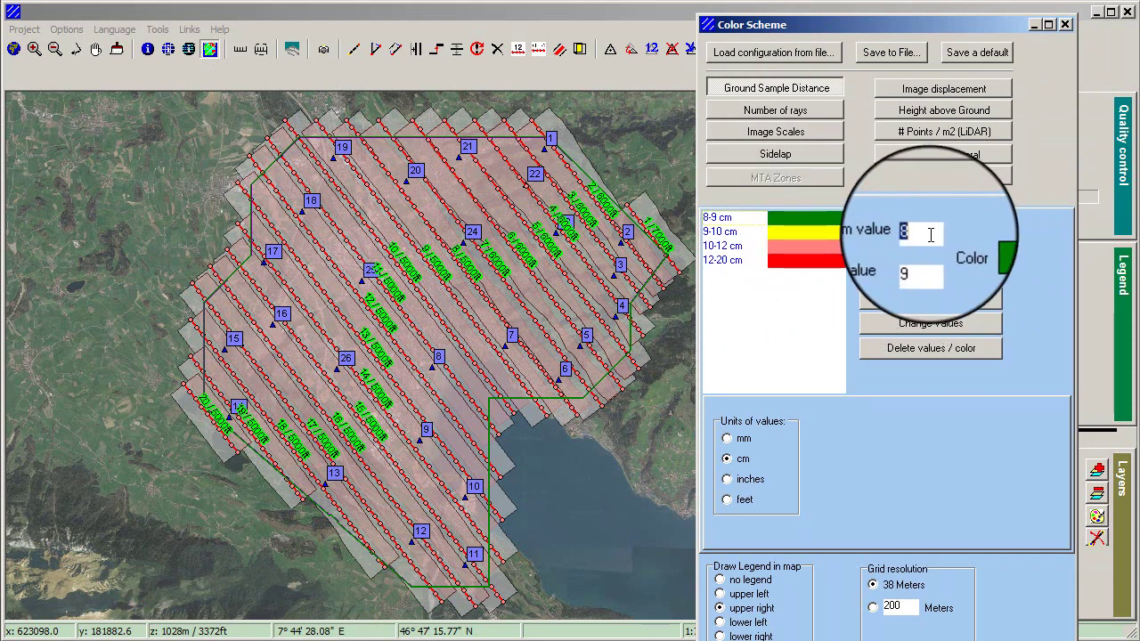
text(1)
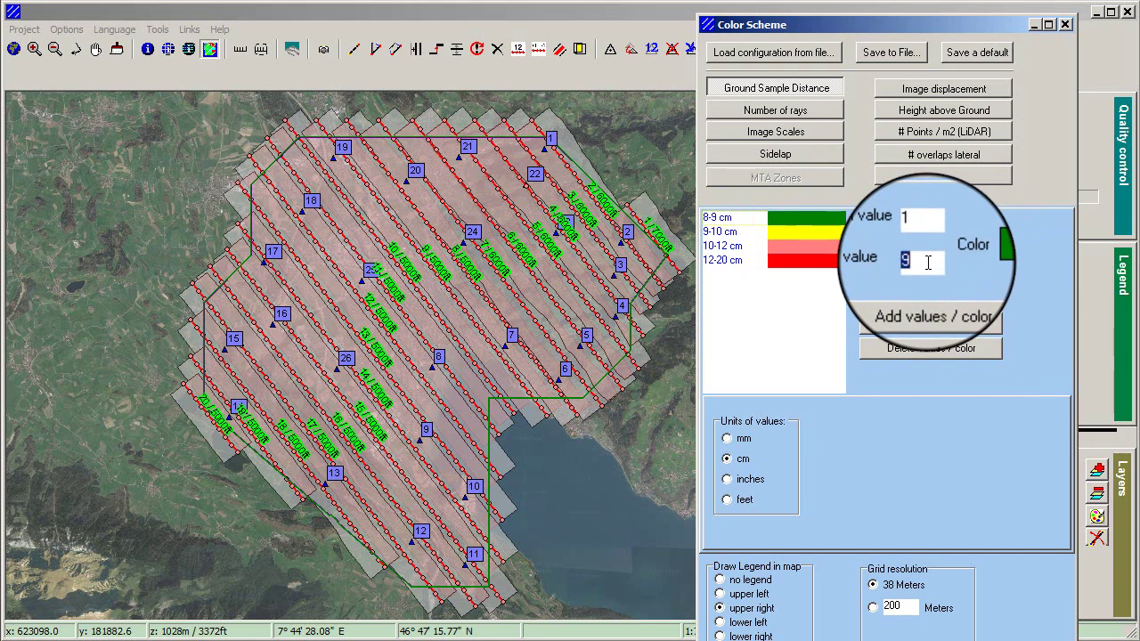
click(927, 262)
text(5)
click(931, 321)
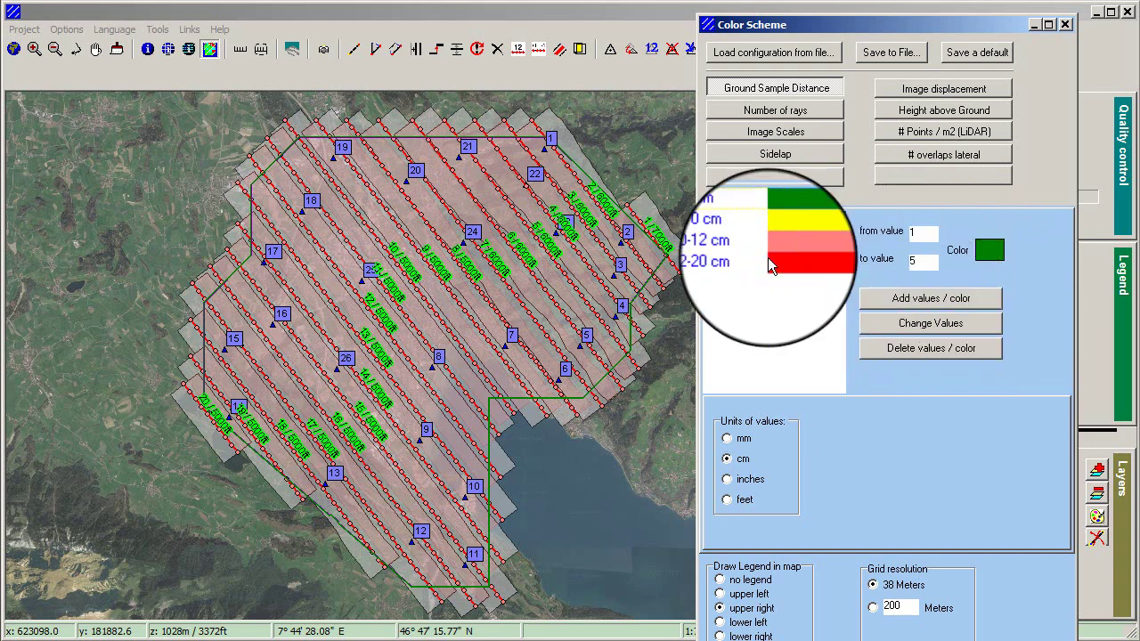
Change the yellow ground sample distance class to a range of 5 to 6 cm.
click(717, 230)
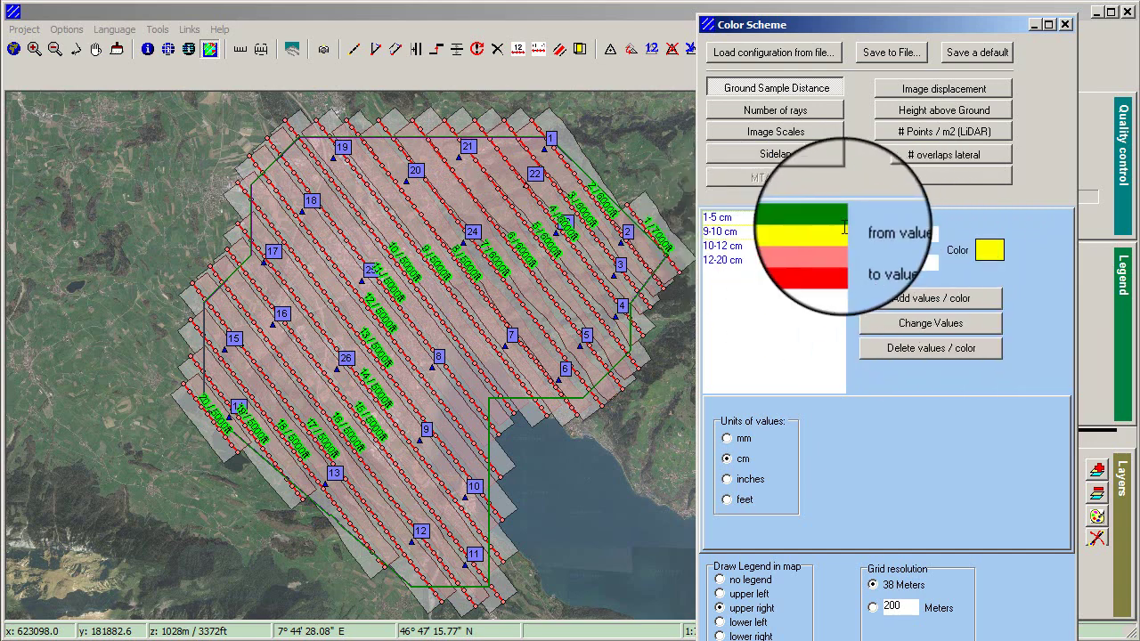
double_click(922, 233)
text(5)
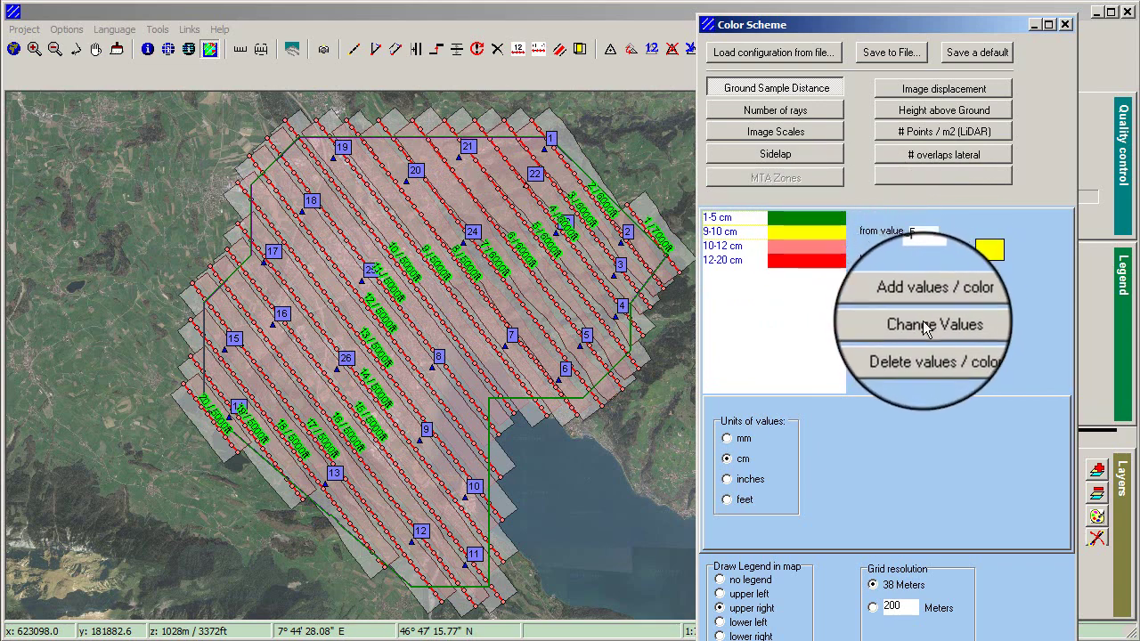
click(923, 321)
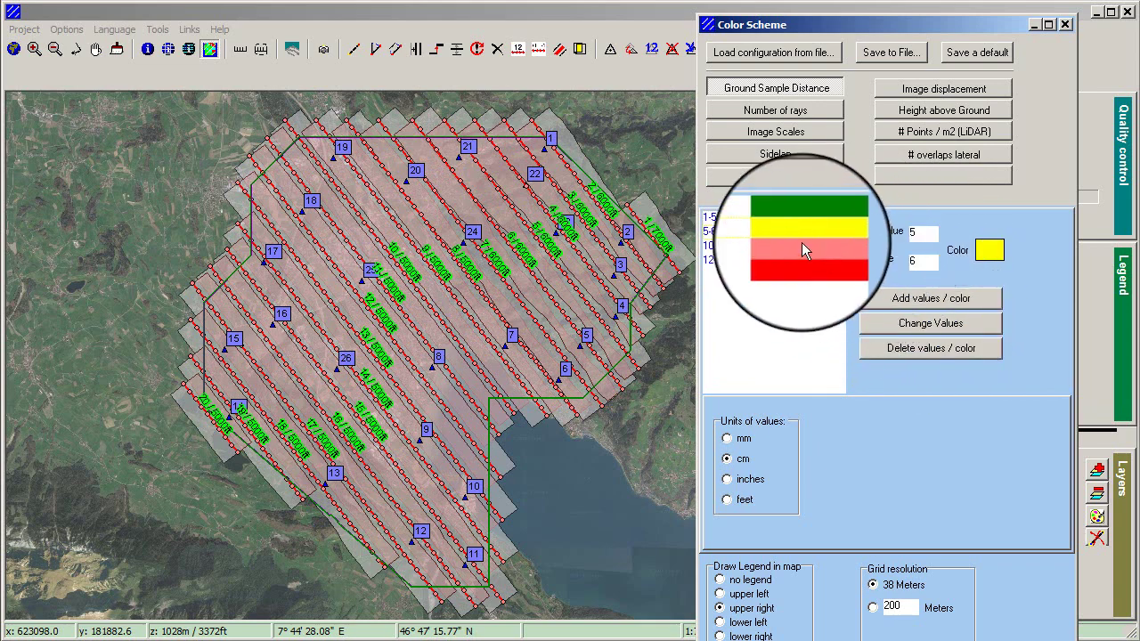
Change the light red ground sample distance class to a range of 6 to 7 cm.
click(716, 248)
click(932, 233)
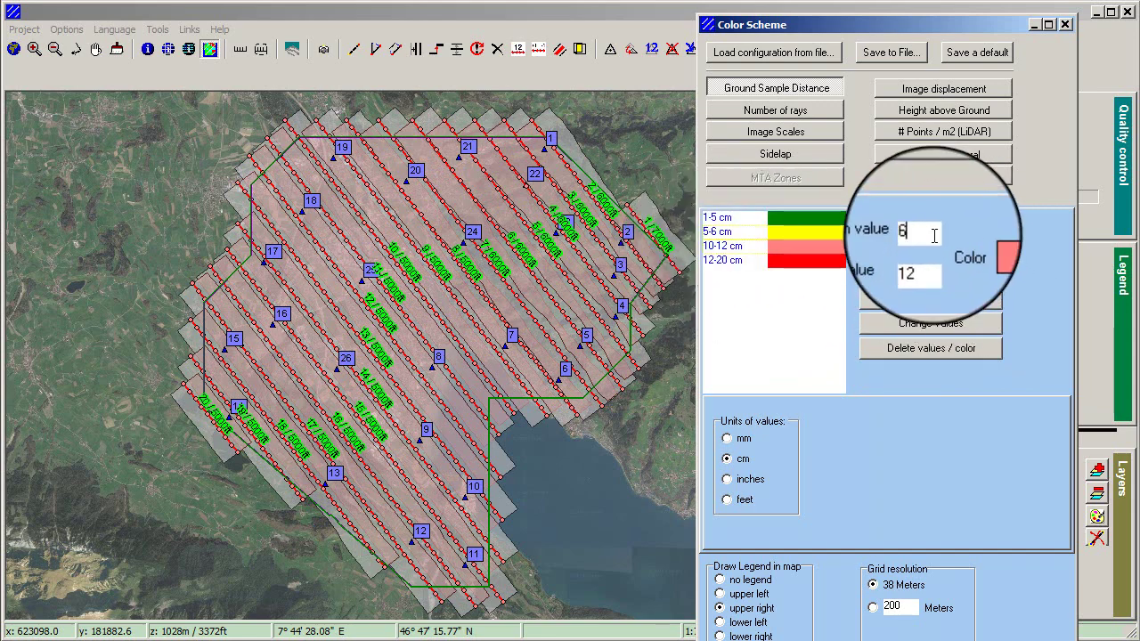
text(7)
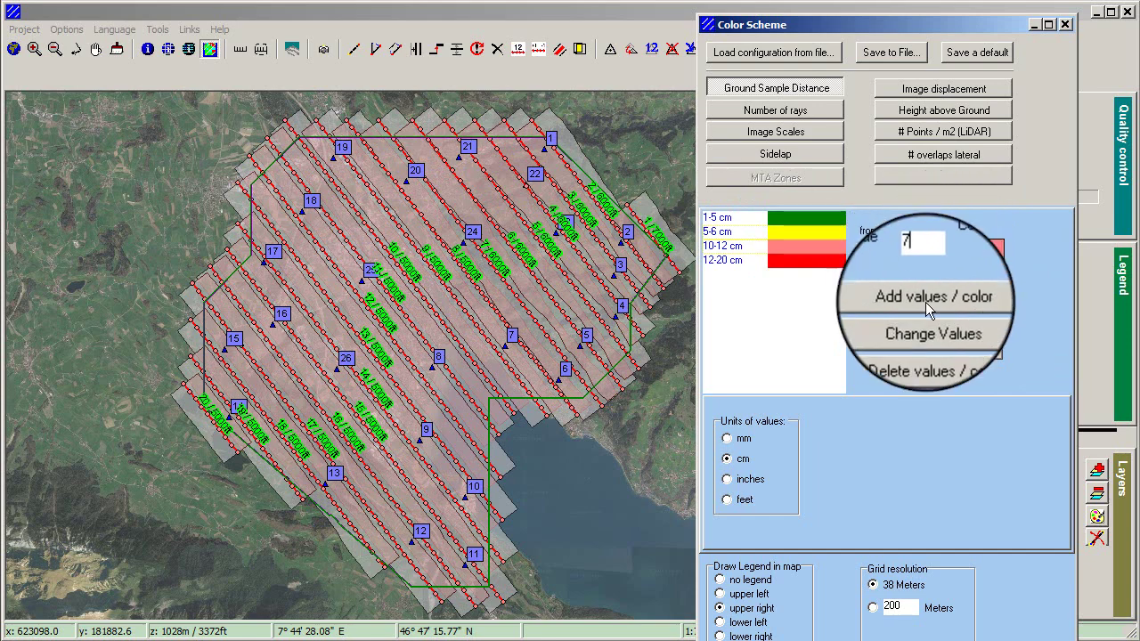
click(930, 323)
Change the red ground sample distance class to a range of 7 to 10 cm.
click(728, 261)
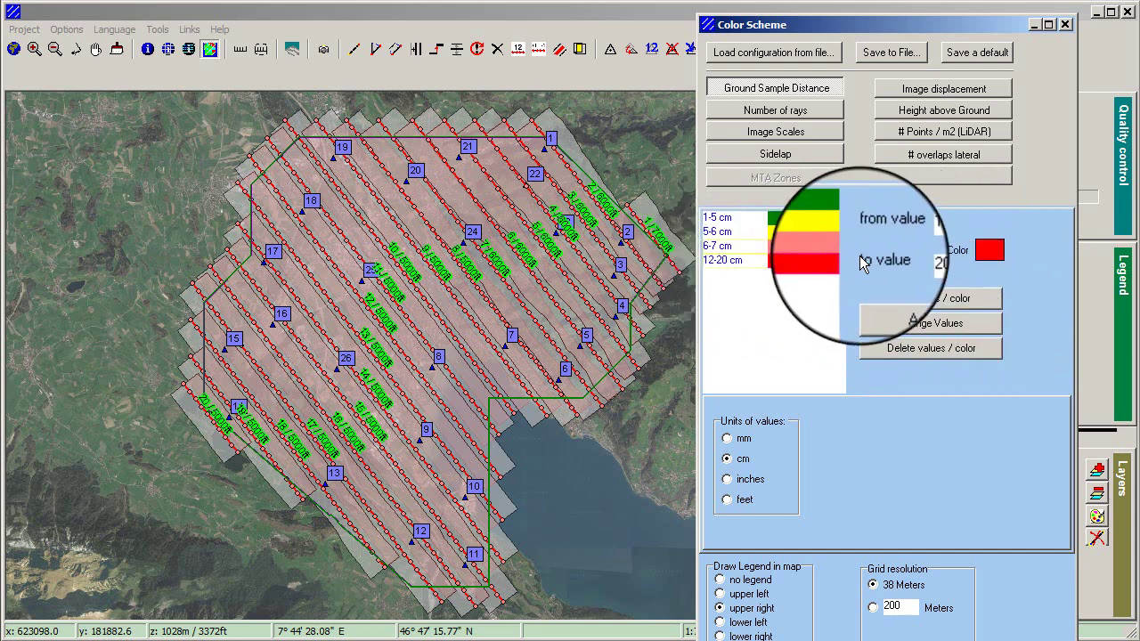
key(Tab)
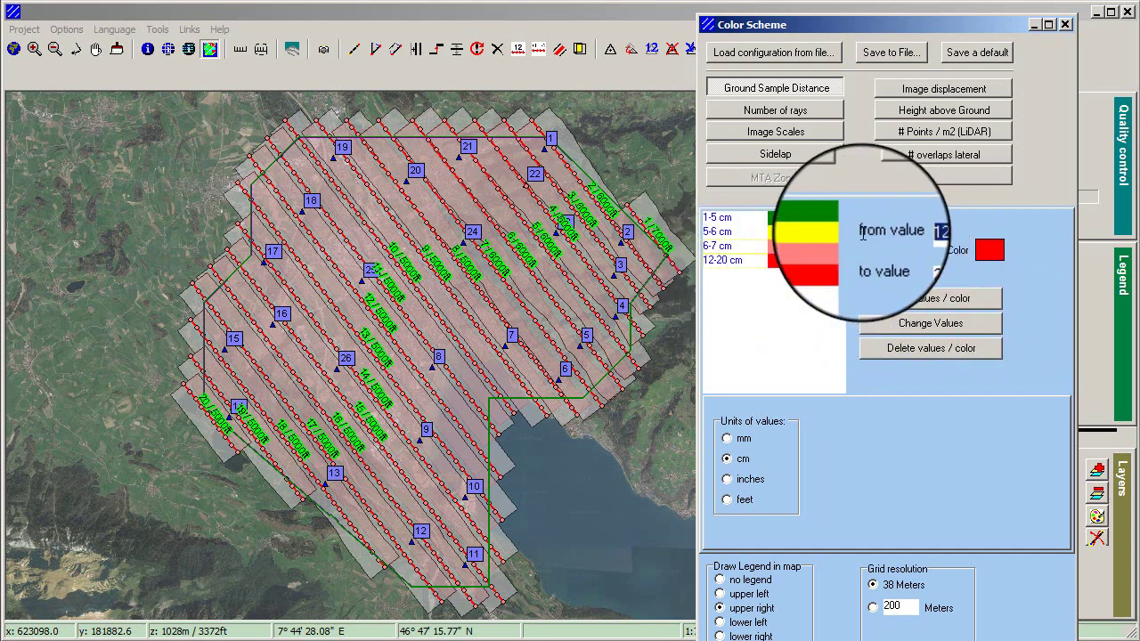
text(7)
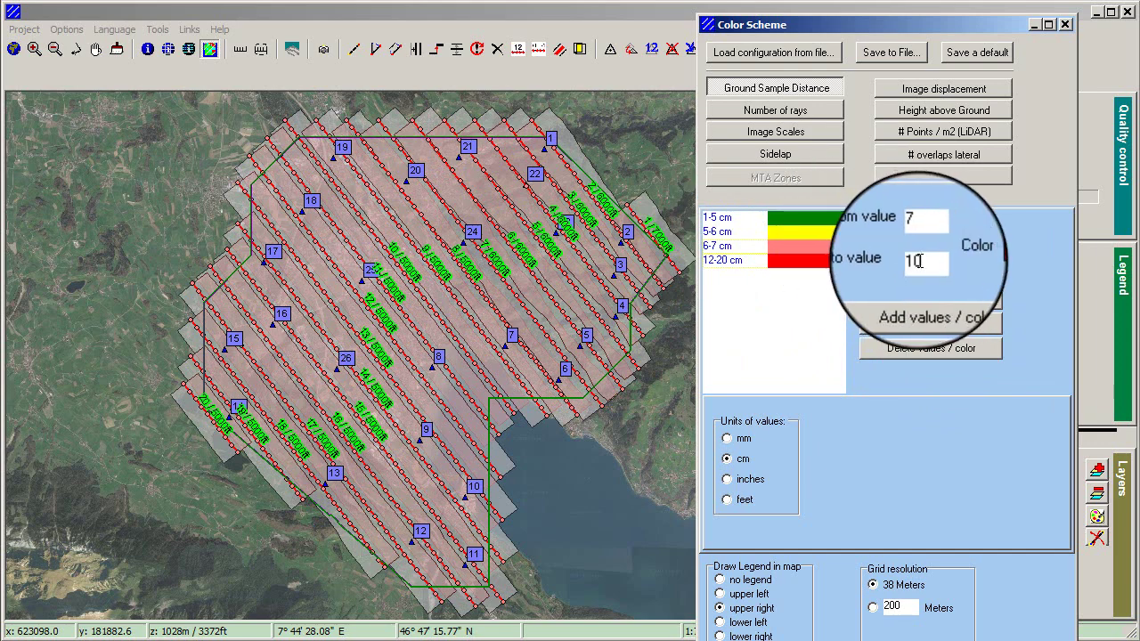
click(920, 260)
text(10)
click(945, 327)
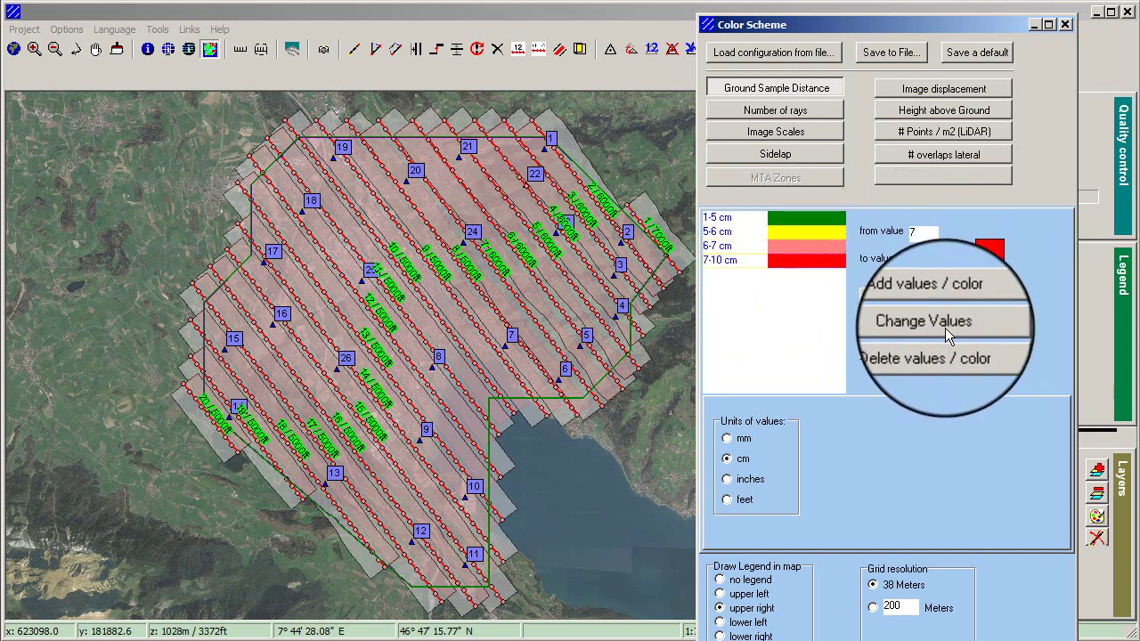
Recolor the 5-6 cm ground sample distance class to light green.
click(809, 234)
click(984, 250)
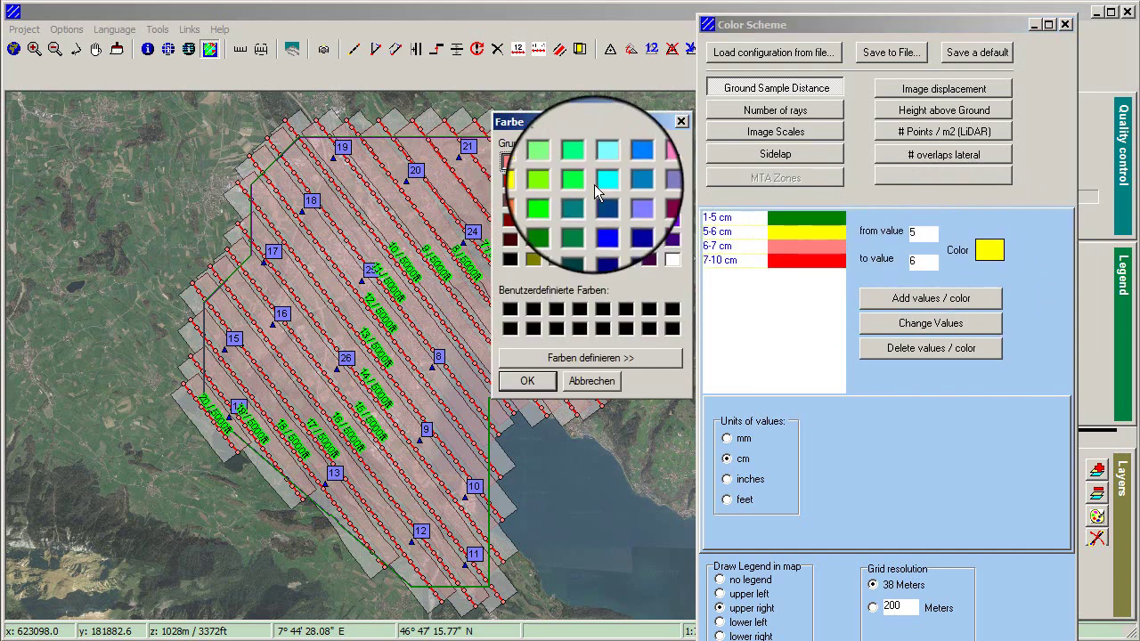
click(552, 163)
click(532, 380)
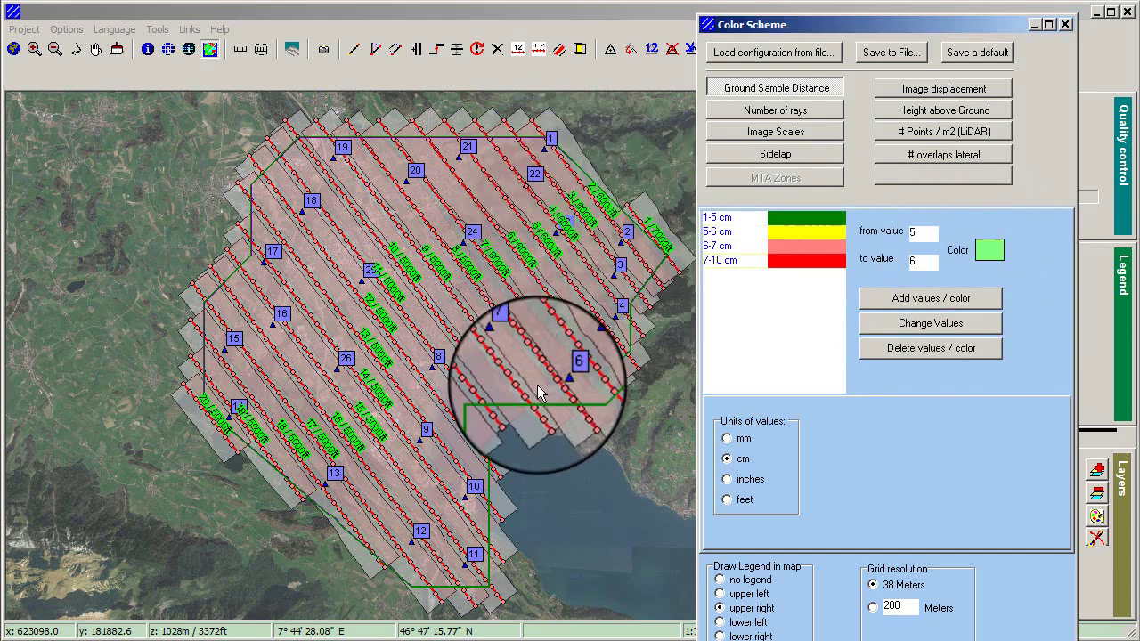
click(904, 325)
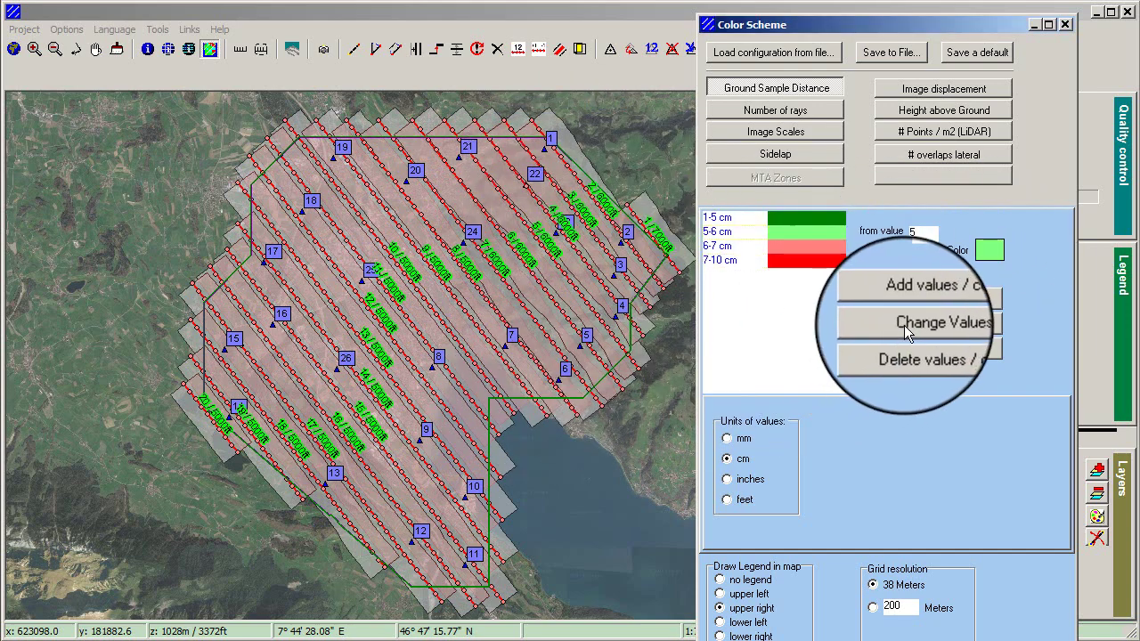
Recolor the 6-7 cm ground sample distance class to light yellow.
click(829, 245)
click(987, 250)
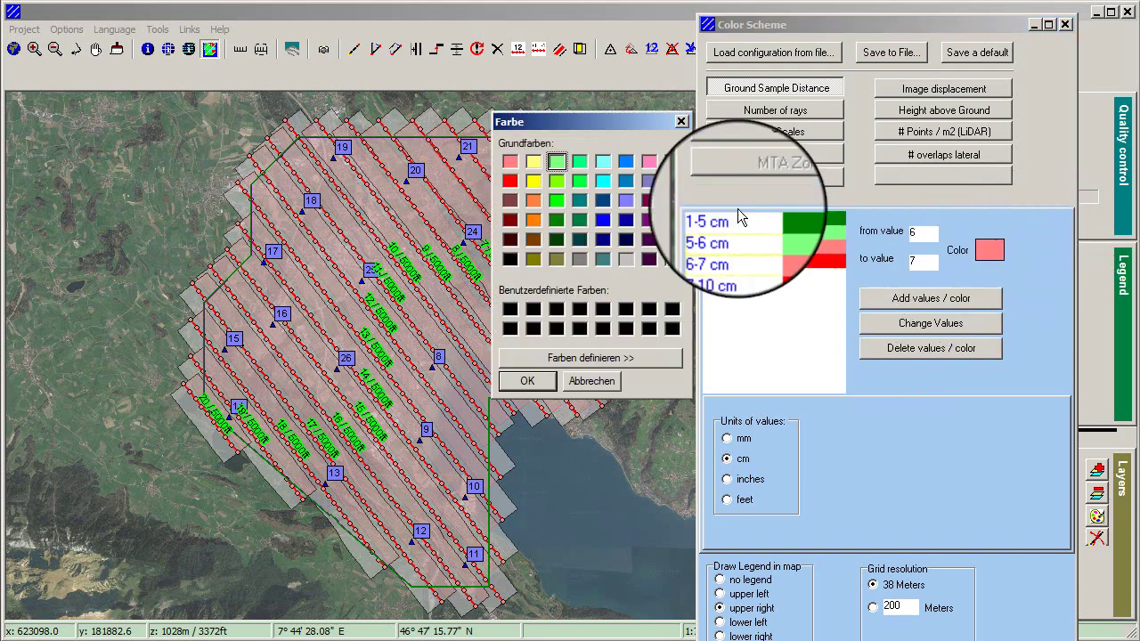
click(532, 161)
click(531, 380)
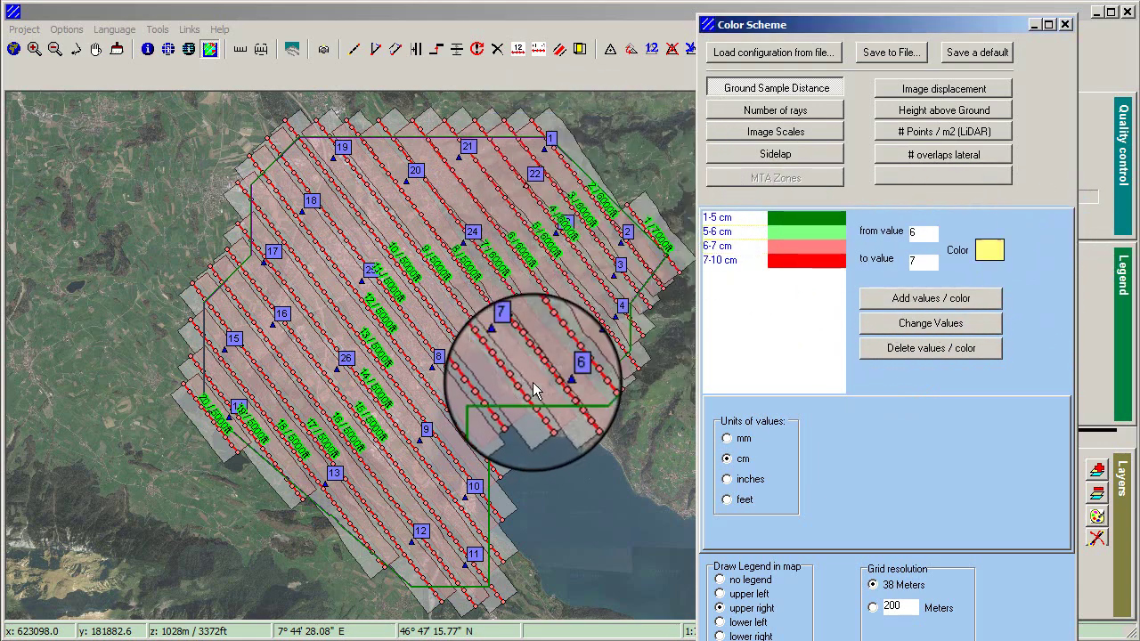
click(886, 323)
Recolor the 7-10 cm ground sample distance class to light red.
click(818, 263)
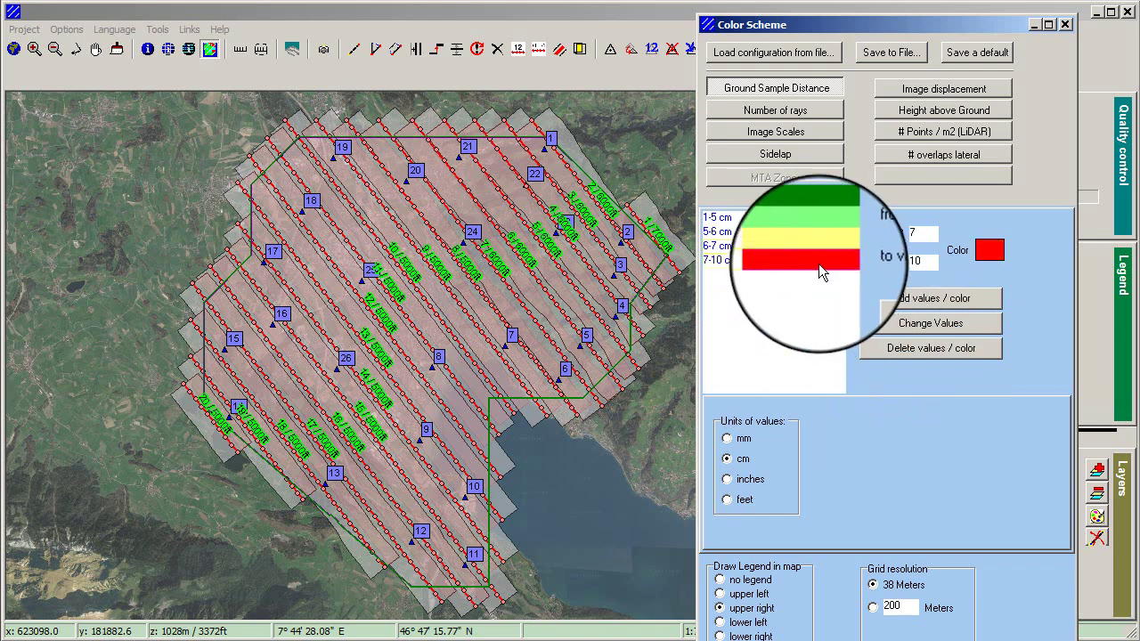
click(989, 250)
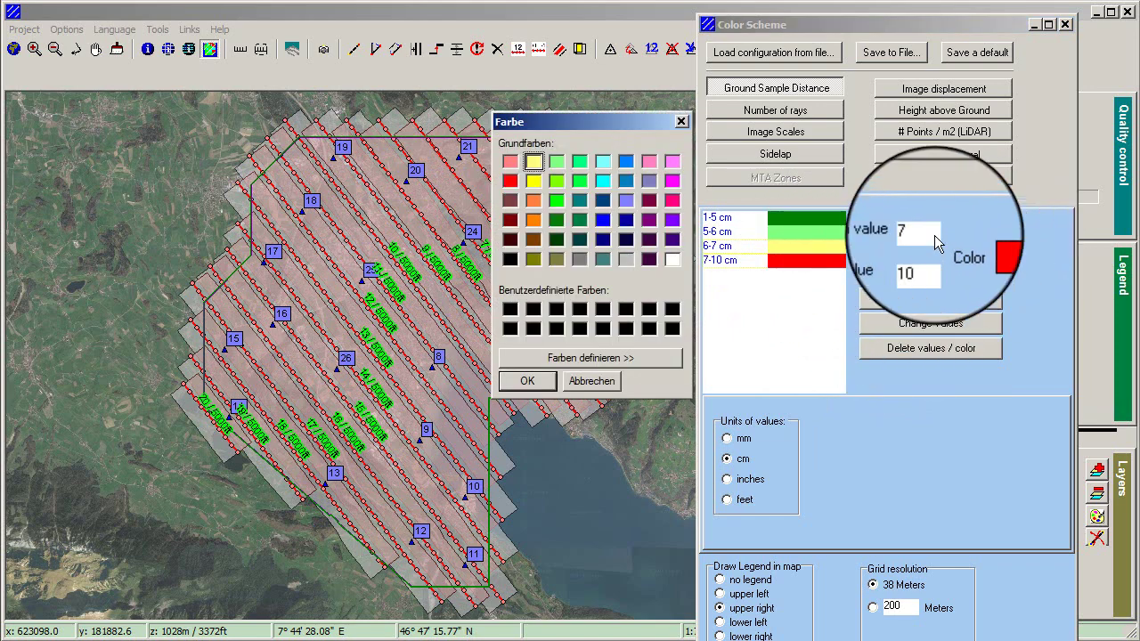
click(508, 163)
click(527, 380)
click(904, 325)
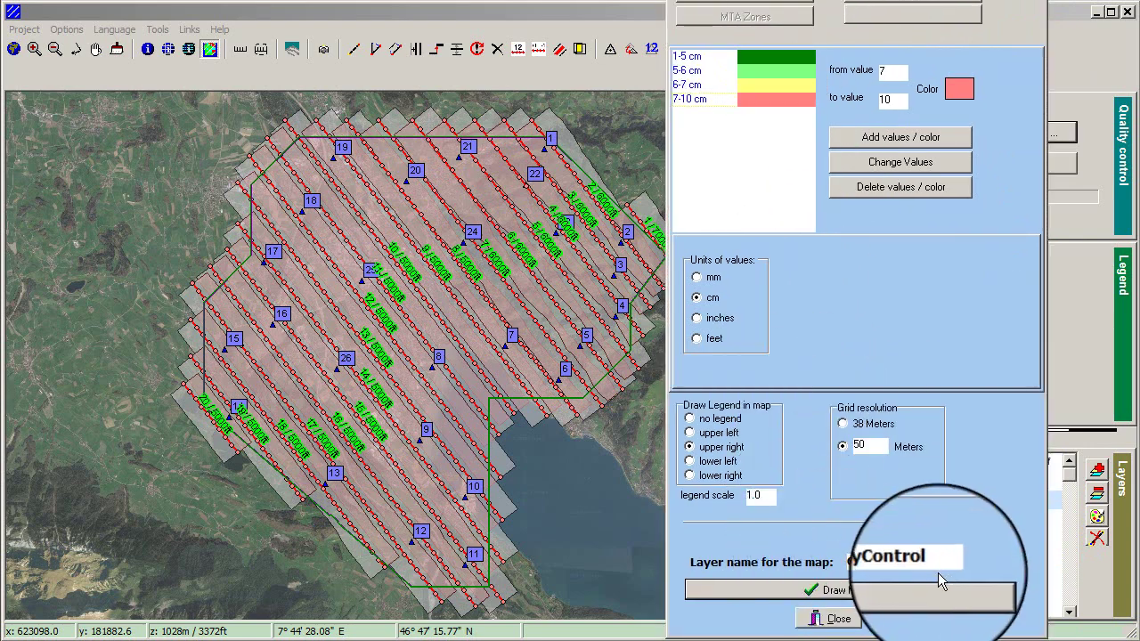
Draw the ground sample distance map with a 50 meter grid resolution as a layer named GSDmap.
double_click(940, 555)
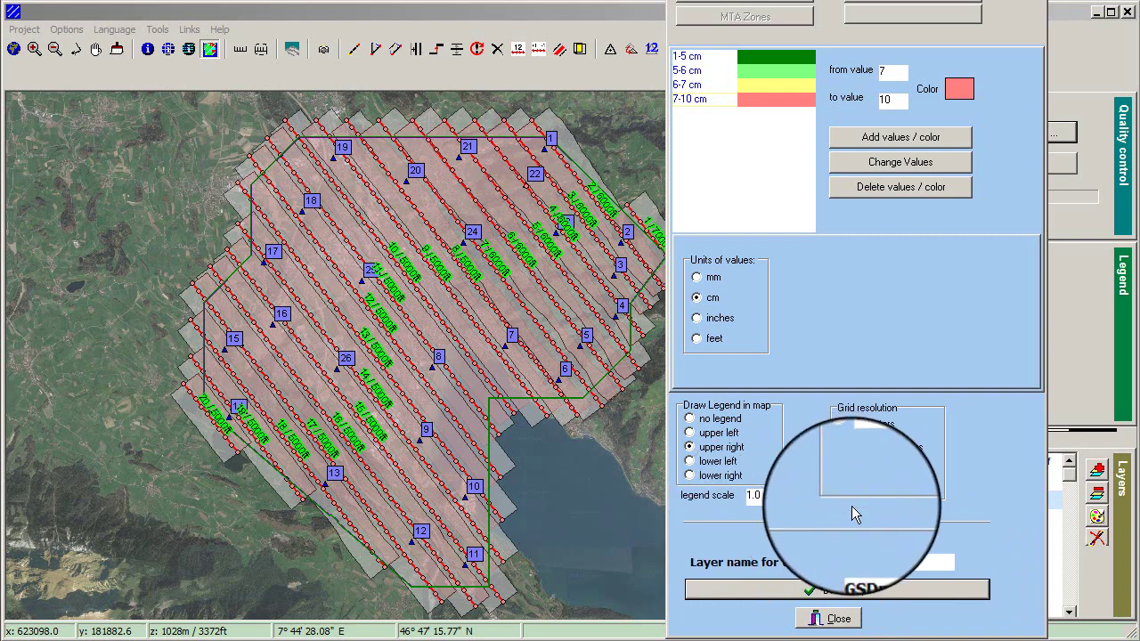
click(838, 590)
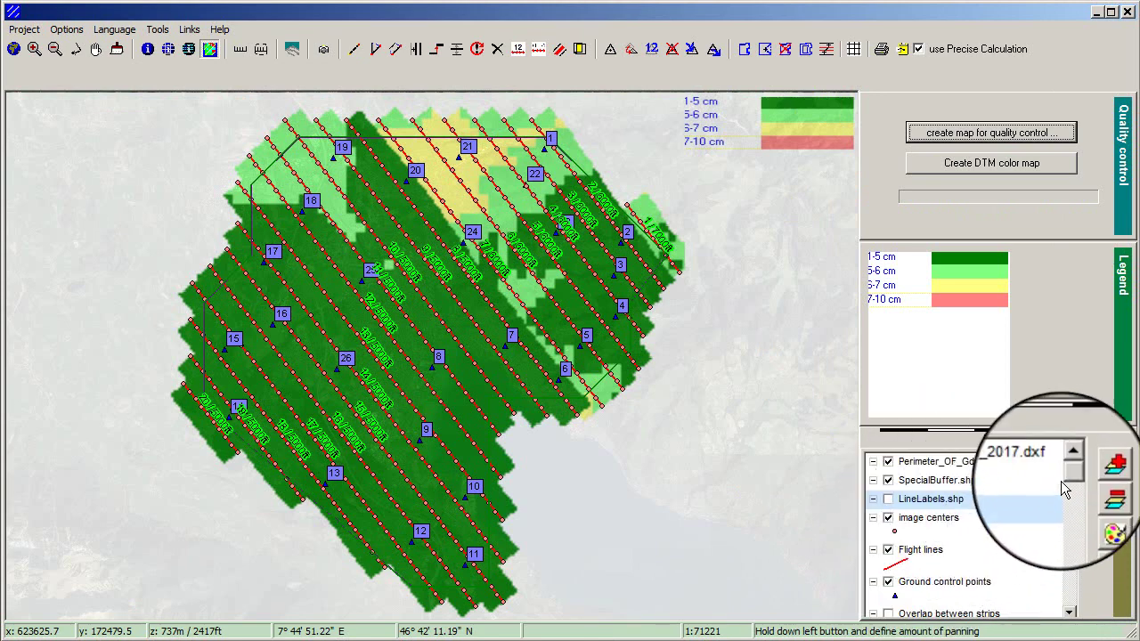
Set the transparency of the GSDmap.tif raster layer to 50.
drag(1061, 481, 1076, 611)
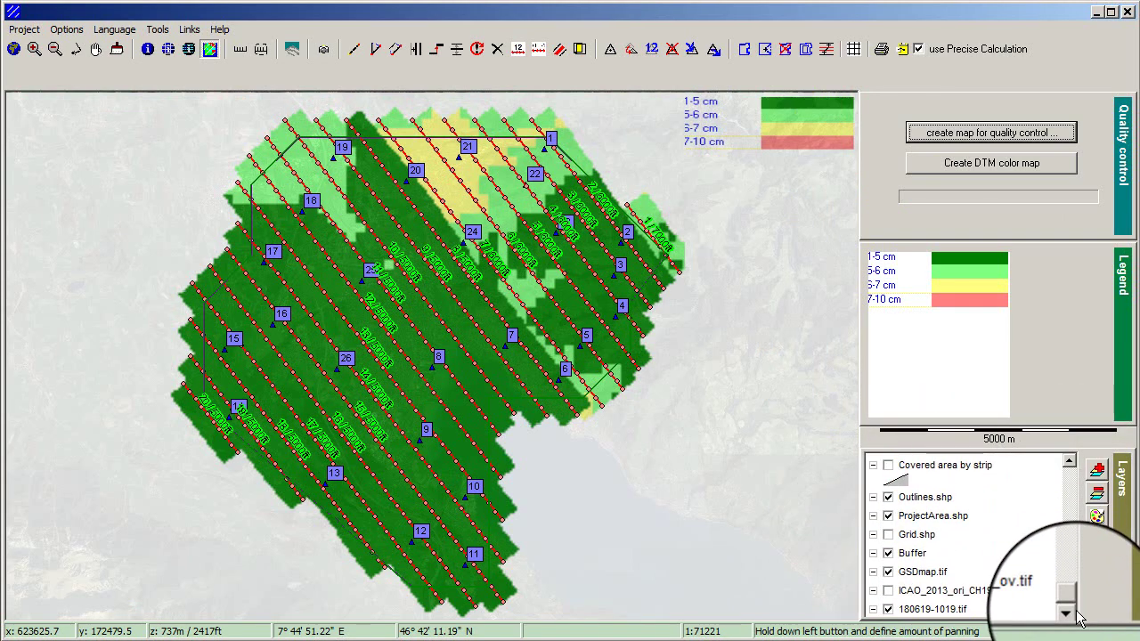
double_click(926, 572)
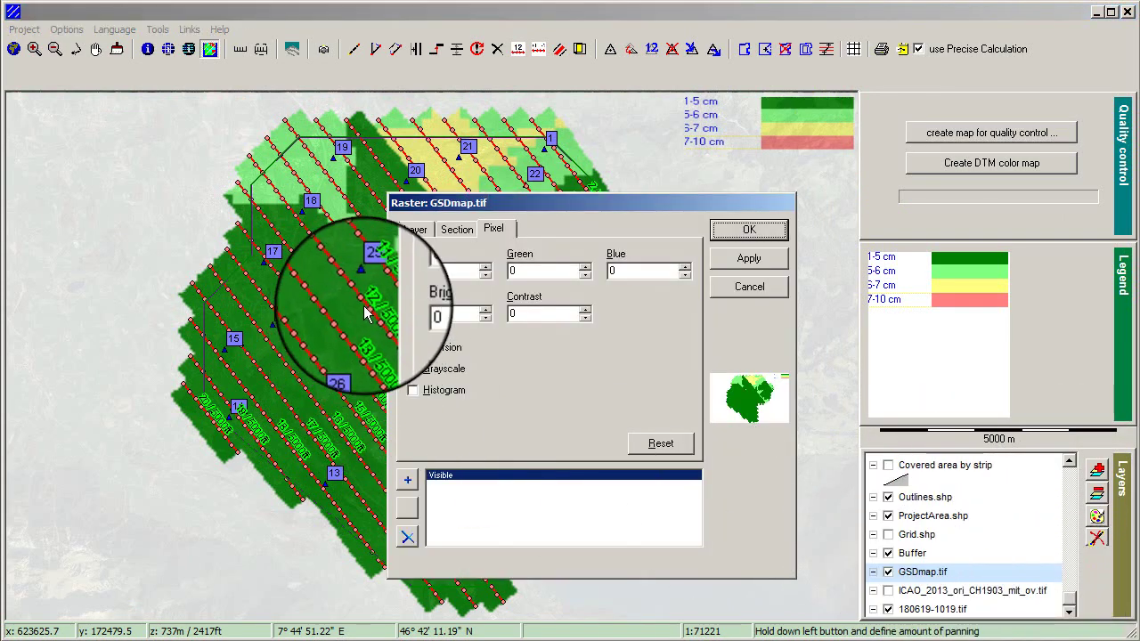
click(414, 232)
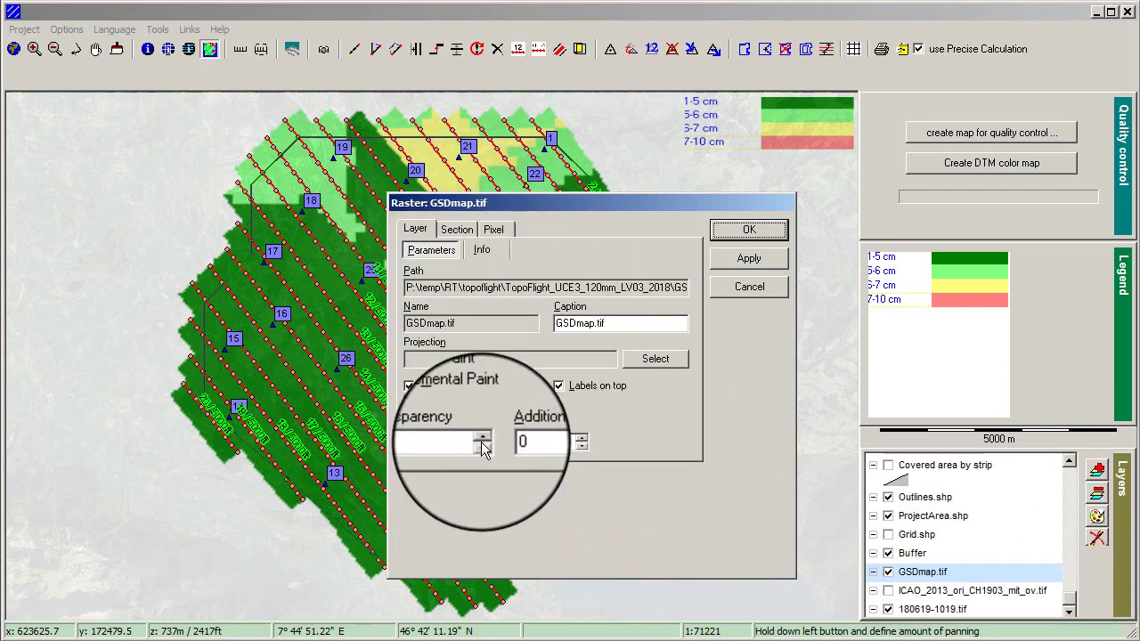
click(761, 258)
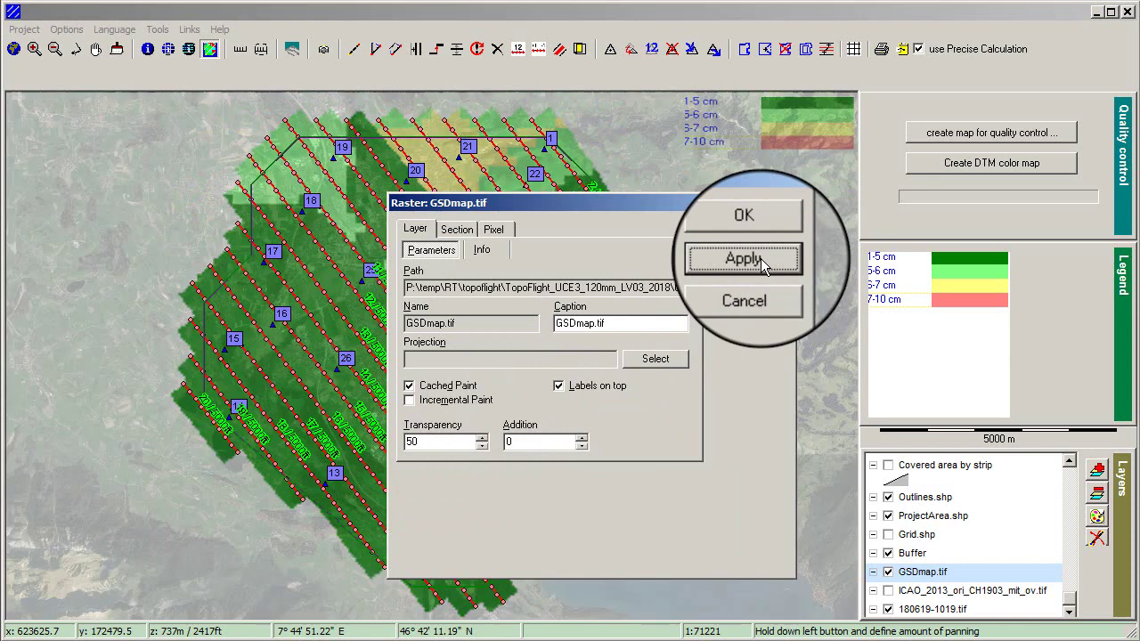
click(766, 229)
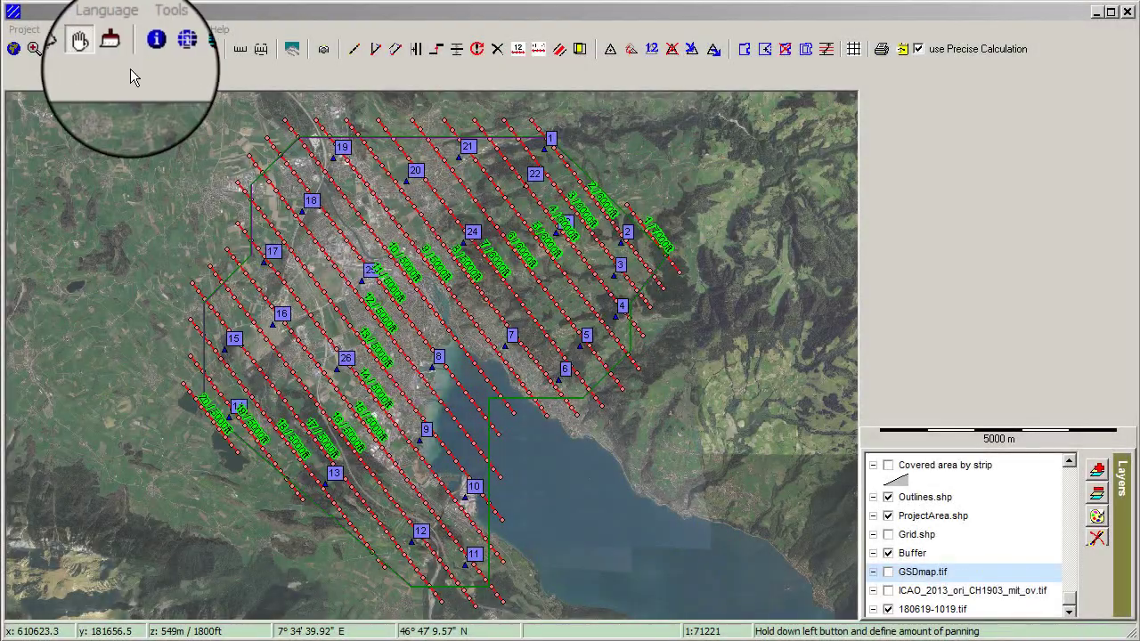
Export the flight plan to ddf.kmz for Google Earth with flight lines, image centers, image extents and ground control points, opening it when finished.
click(20, 30)
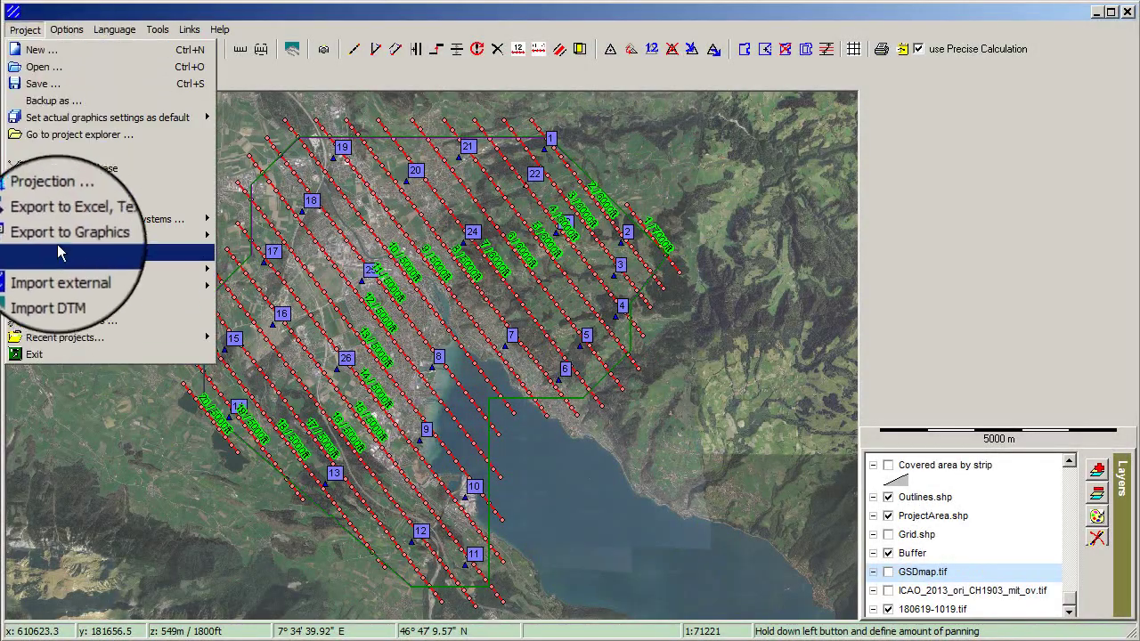
mouse_move(58, 238)
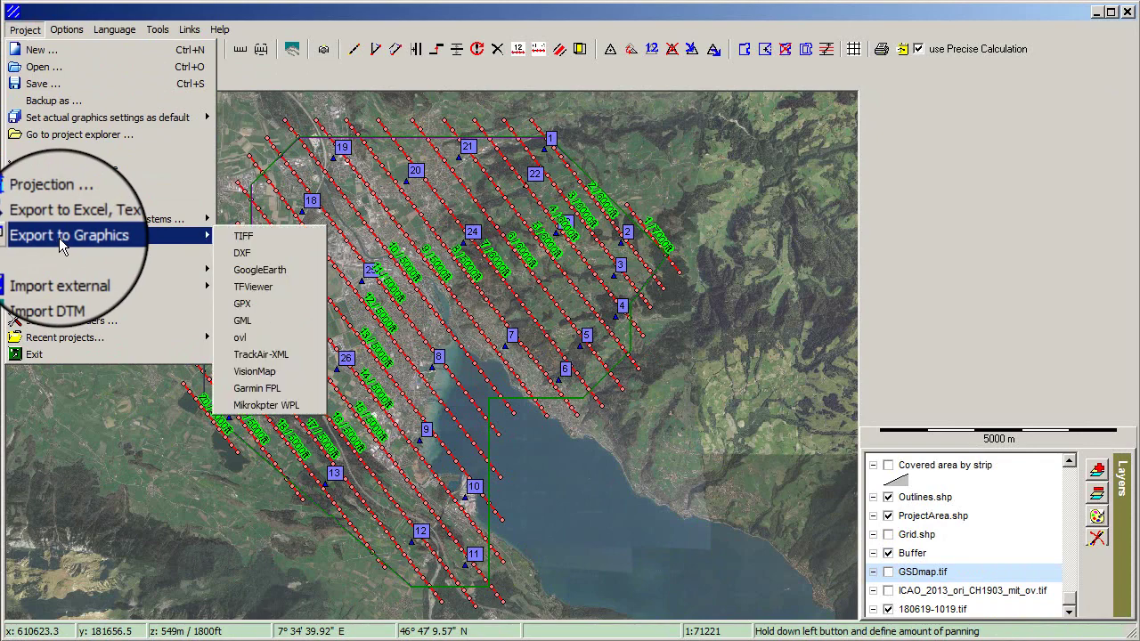
click(285, 272)
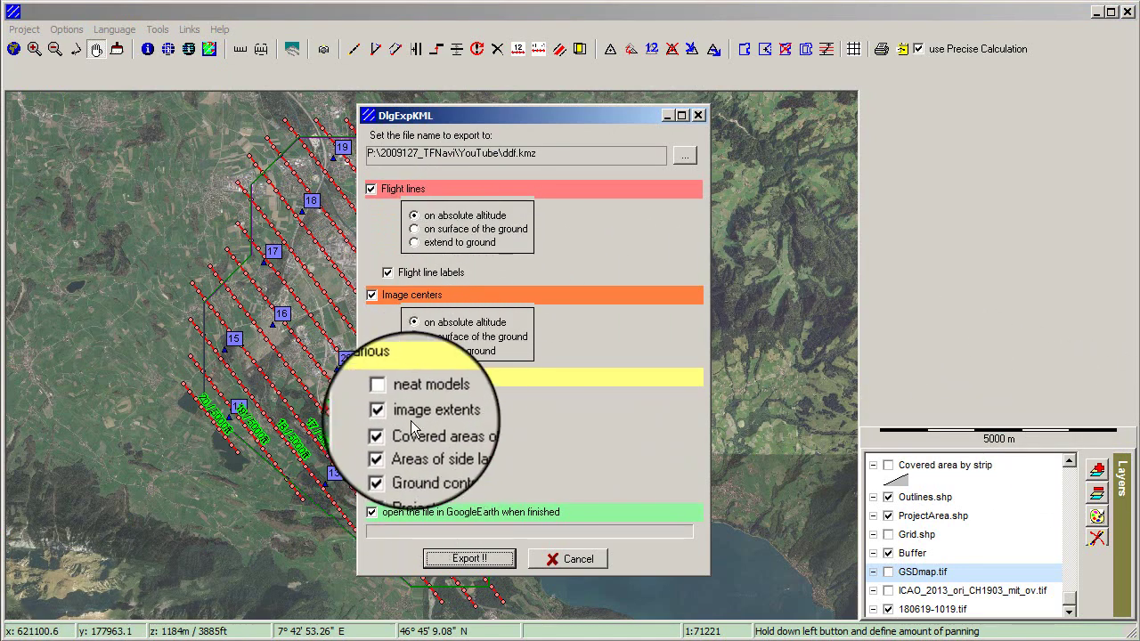
click(489, 563)
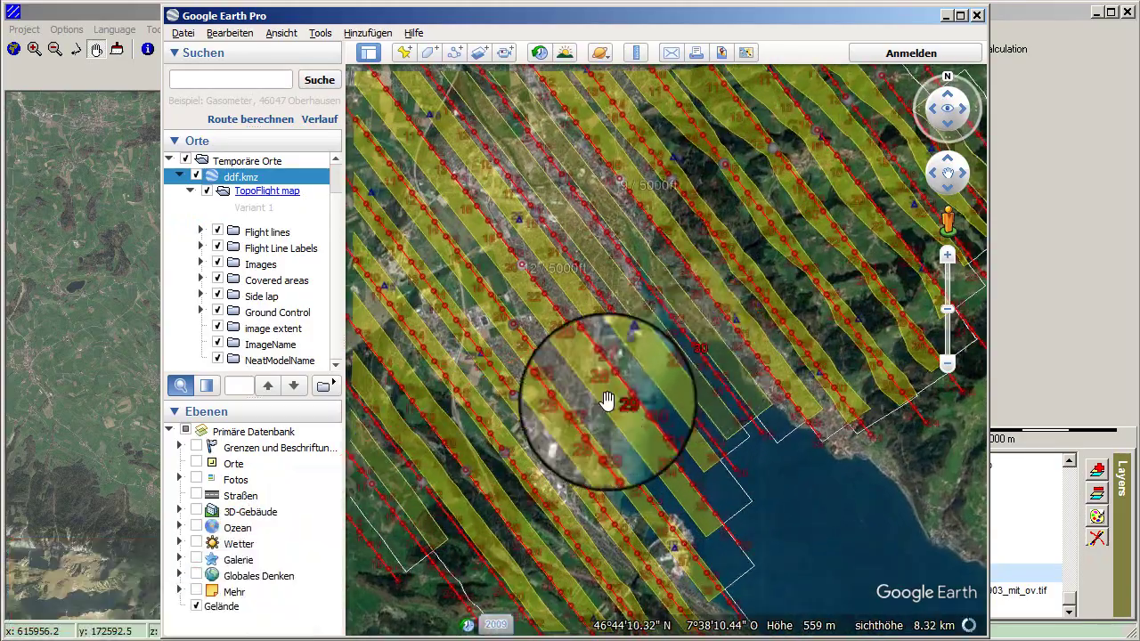
Examine the exported flight lines, side lap areas and ground control points over the 3D terrain in Google Earth from several directions.
drag(606, 401, 656, 372)
scroll(611, 540, up, 3)
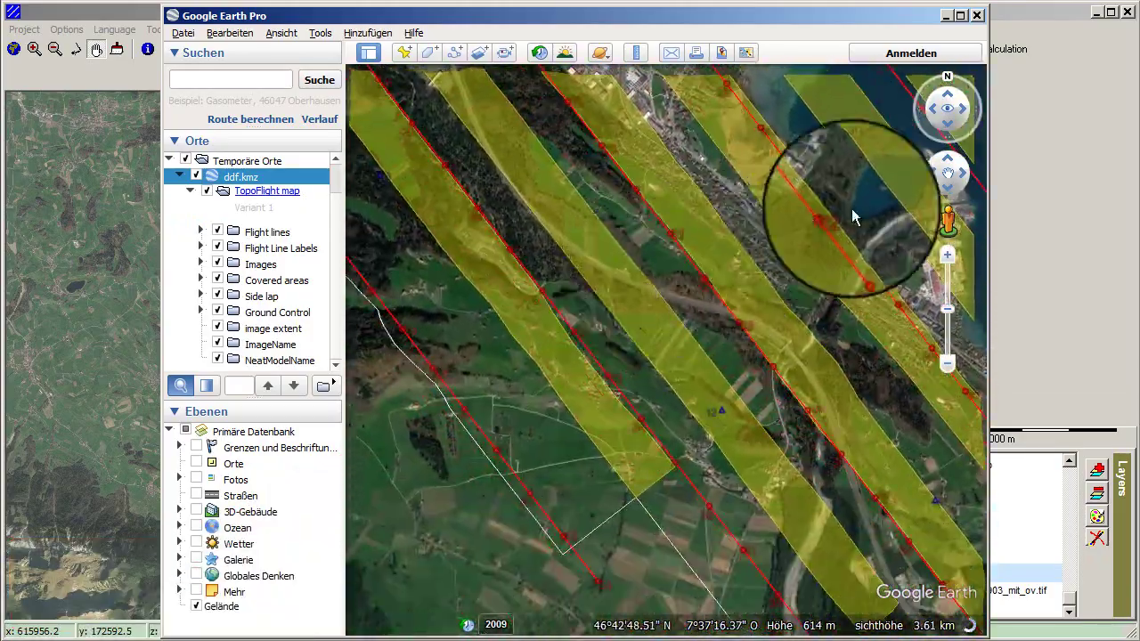
click(955, 94)
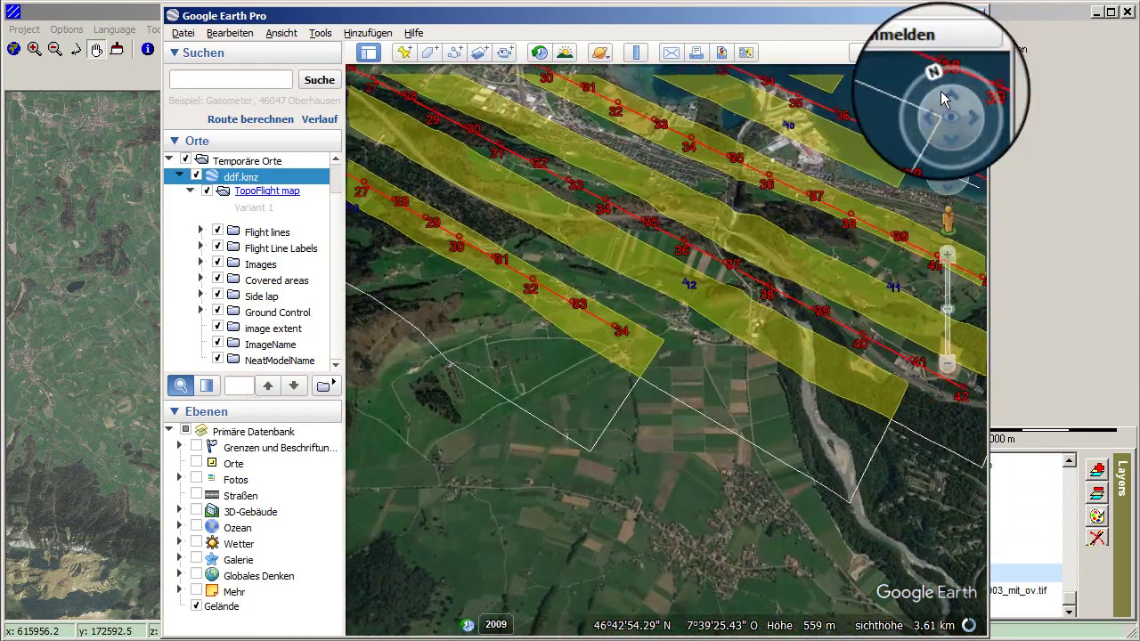
click(946, 78)
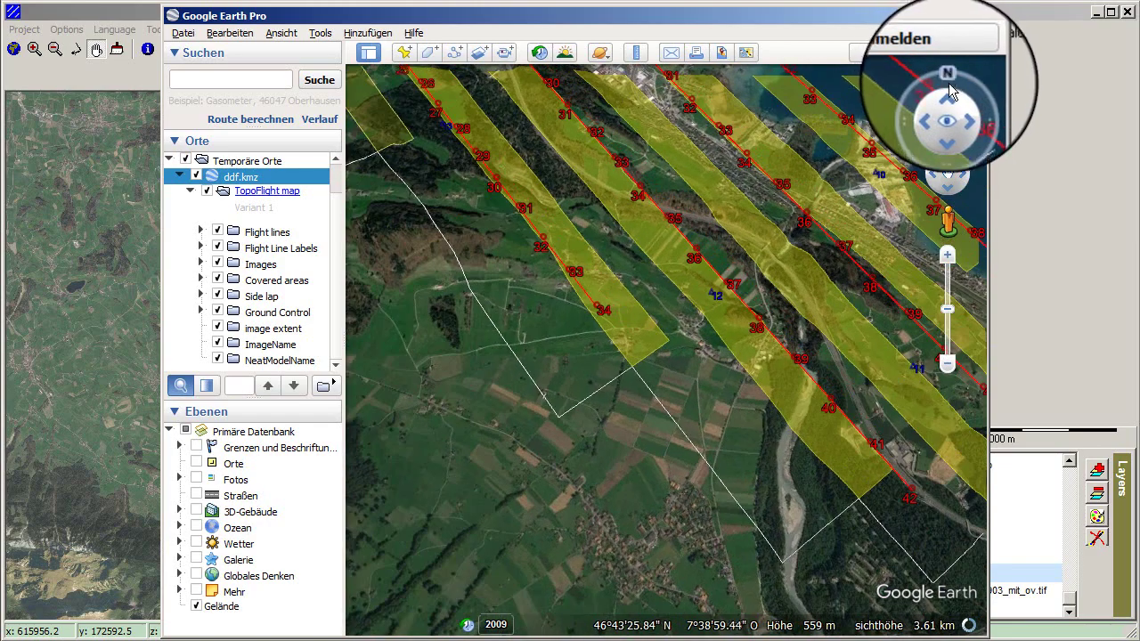
click(947, 97)
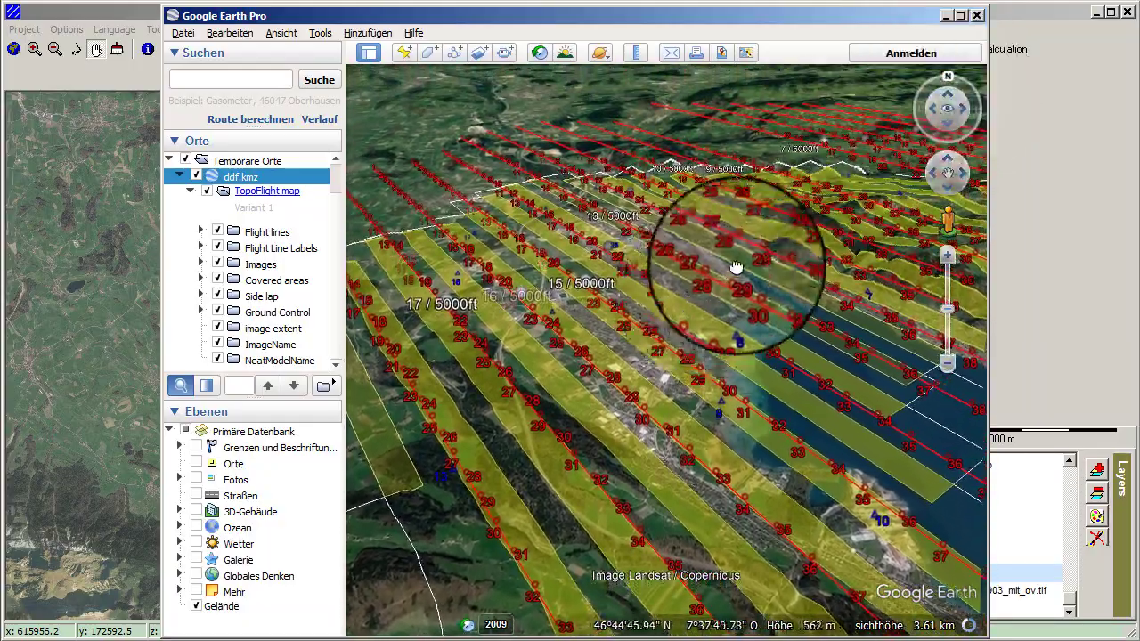
drag(738, 254, 889, 504)
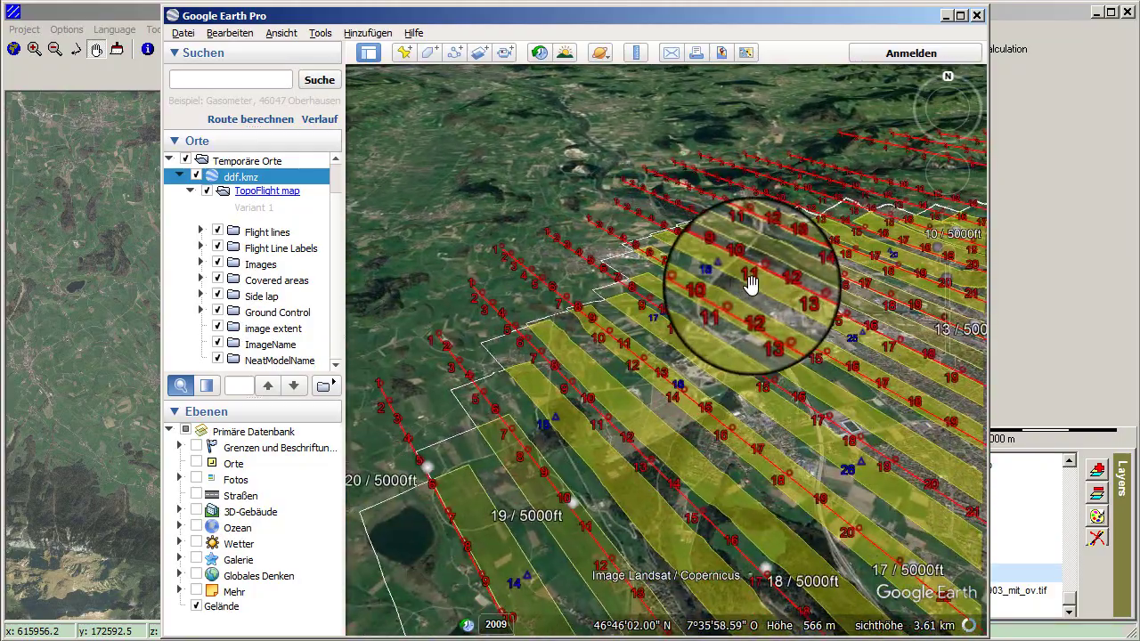
drag(751, 283, 622, 469)
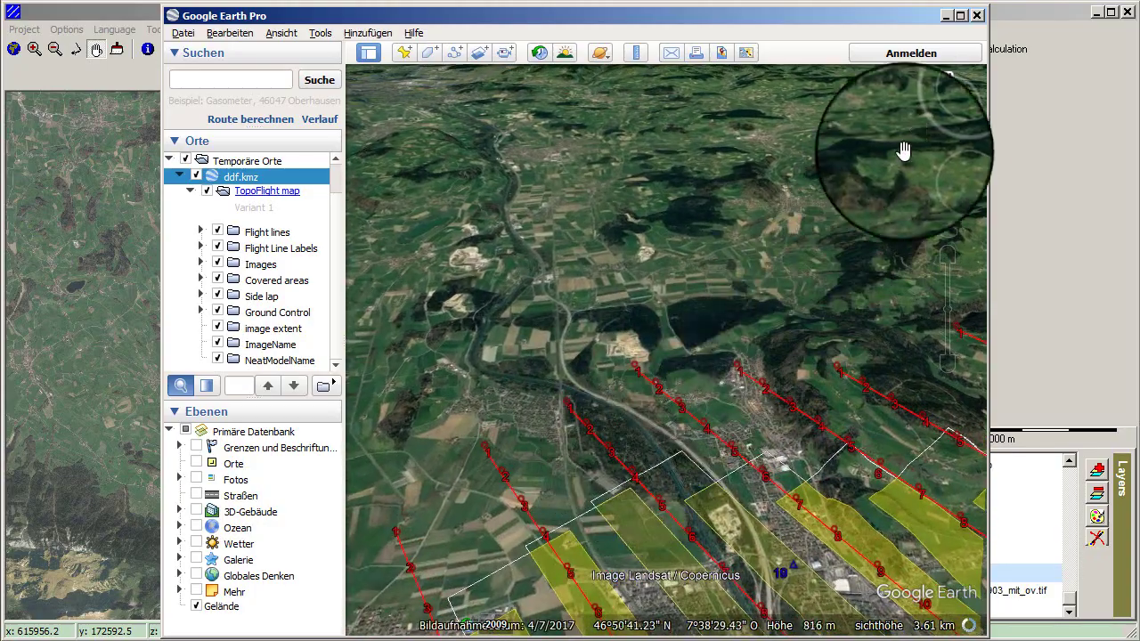
drag(950, 77, 931, 152)
drag(623, 178, 485, 365)
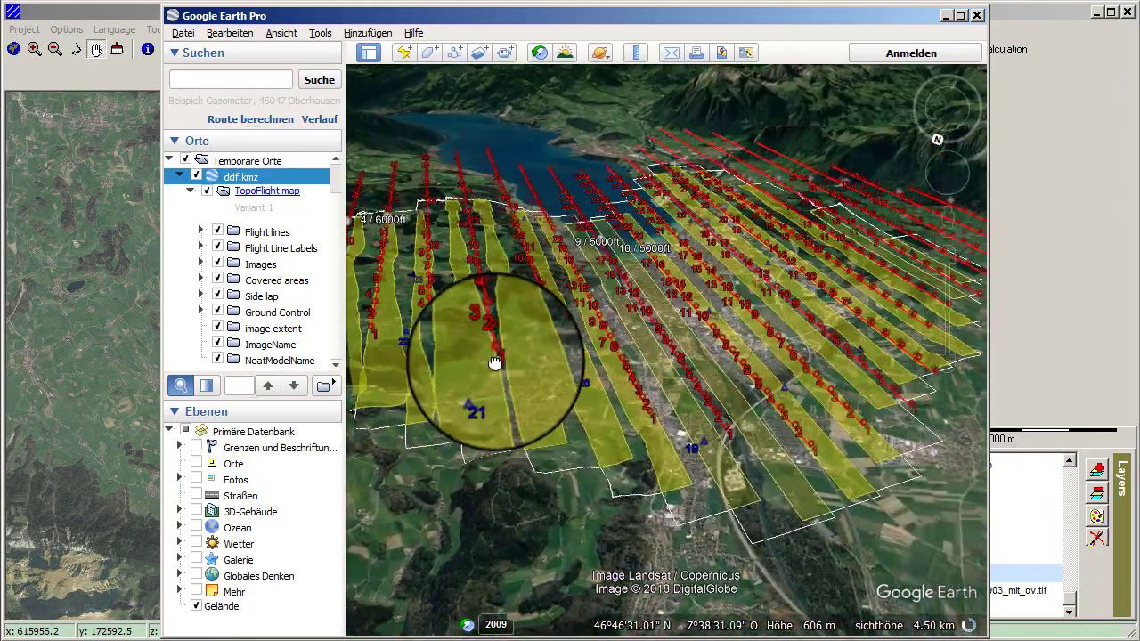
drag(969, 98, 969, 98)
scroll(653, 269, down, 5)
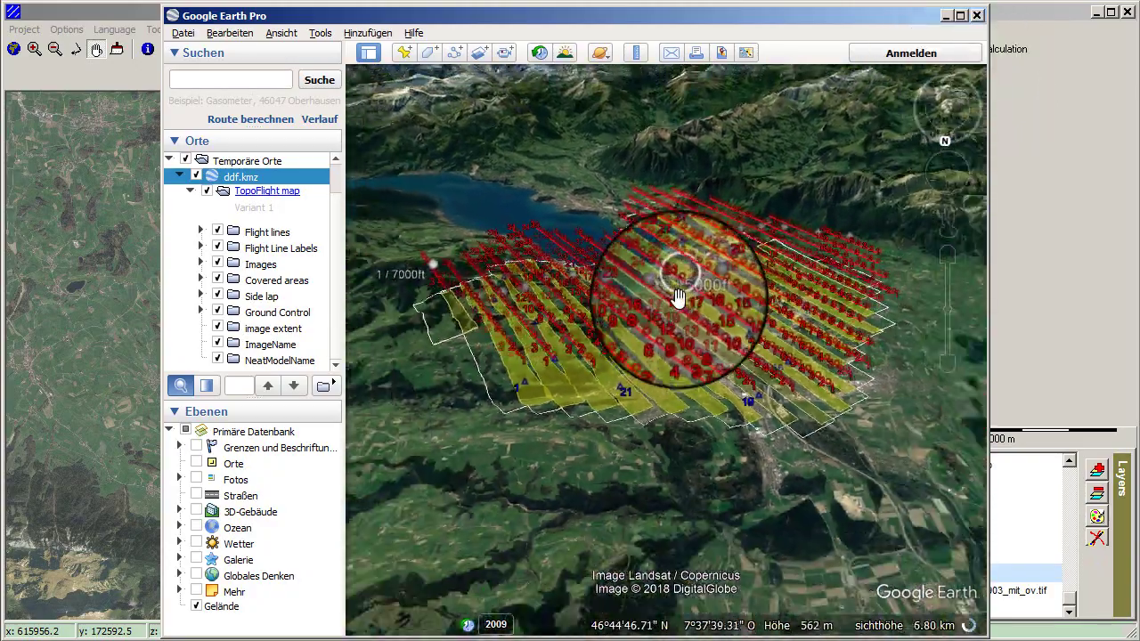
drag(677, 296, 653, 348)
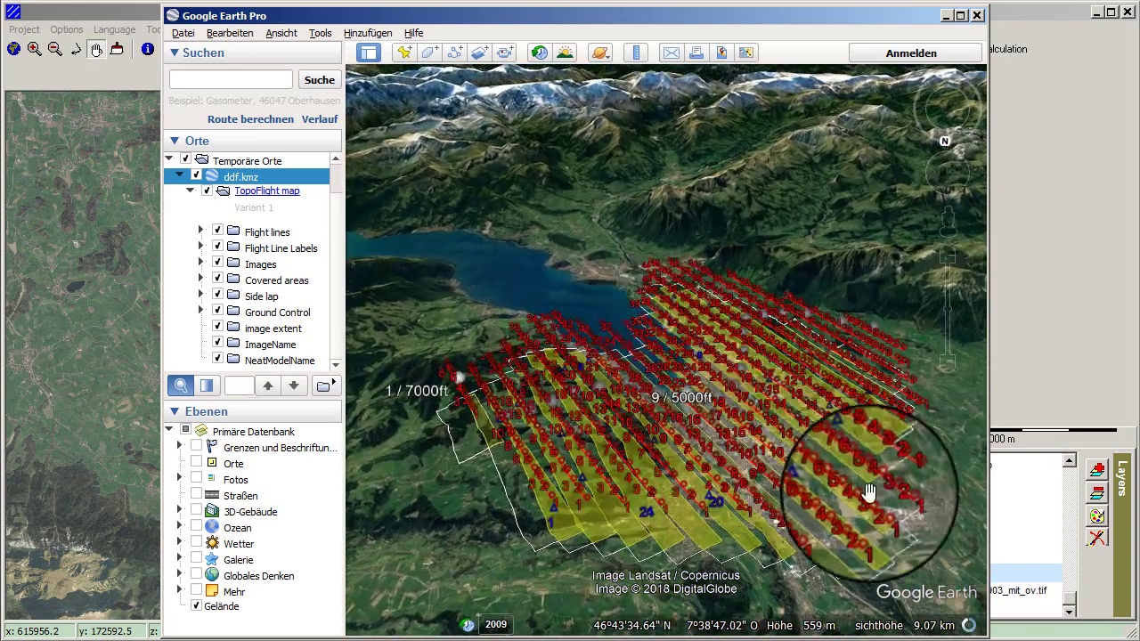